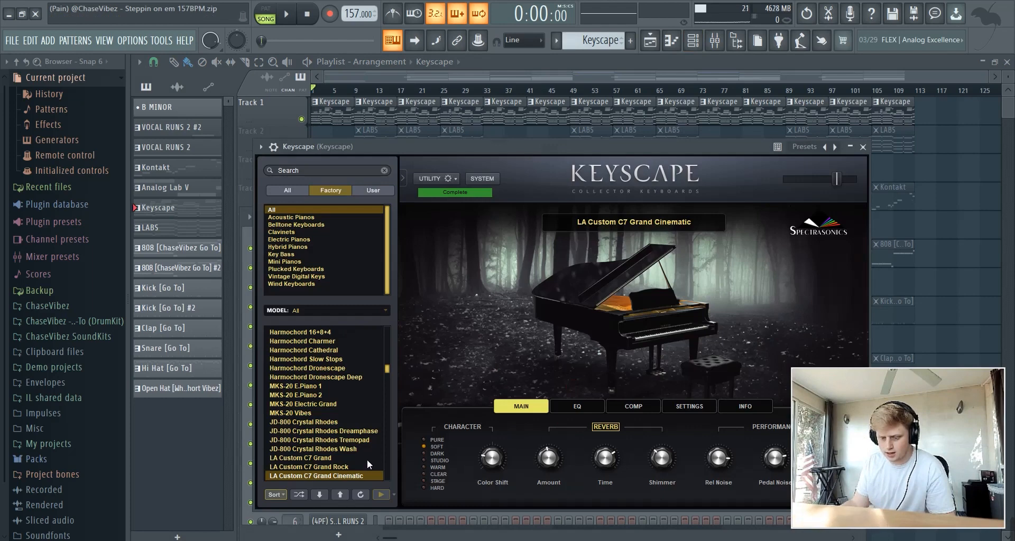
Close the Keyscape window with the LA Custom C7 Grand Cinematic preset loaded
scroll(367, 461, "down", 1)
left_click(520, 76)
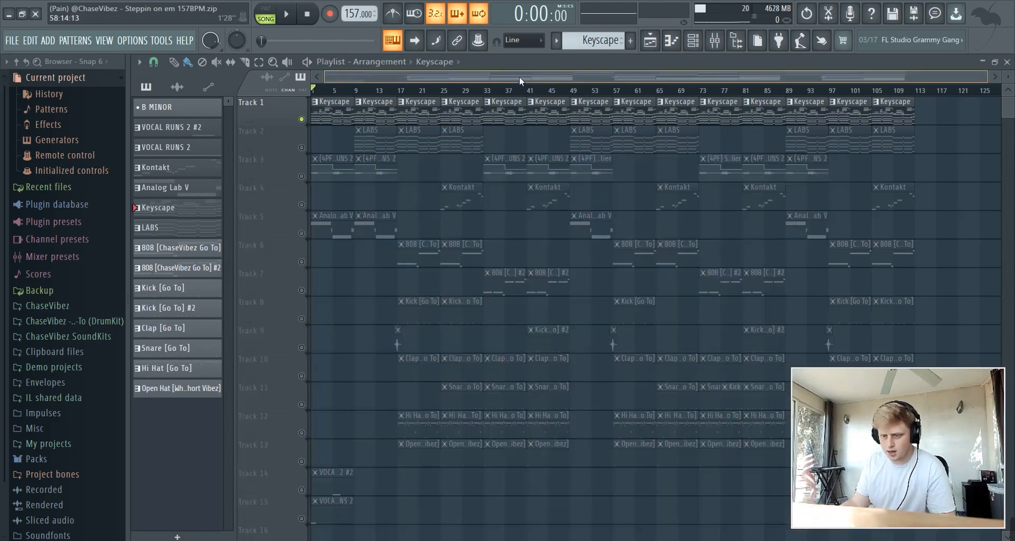
double_click(346, 111)
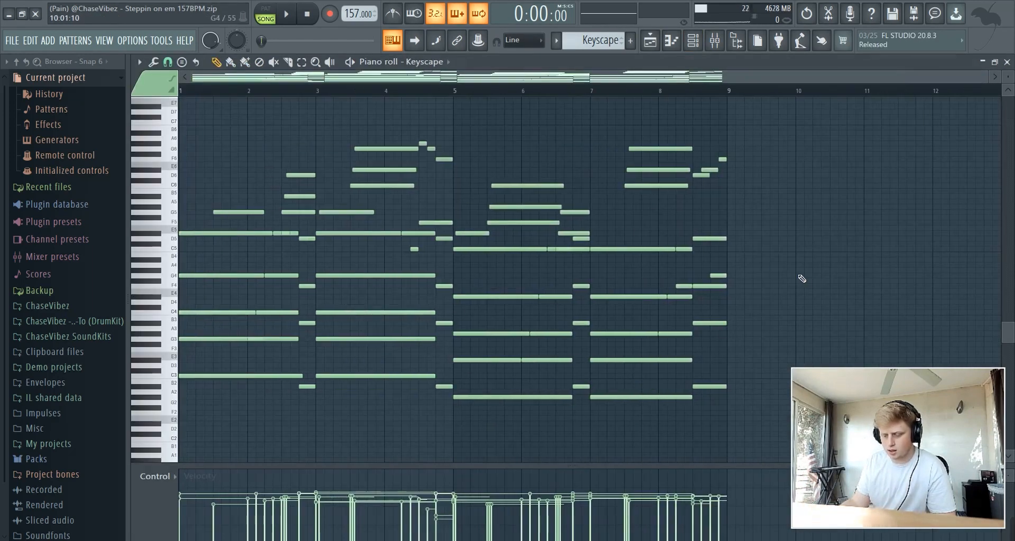
key("space")
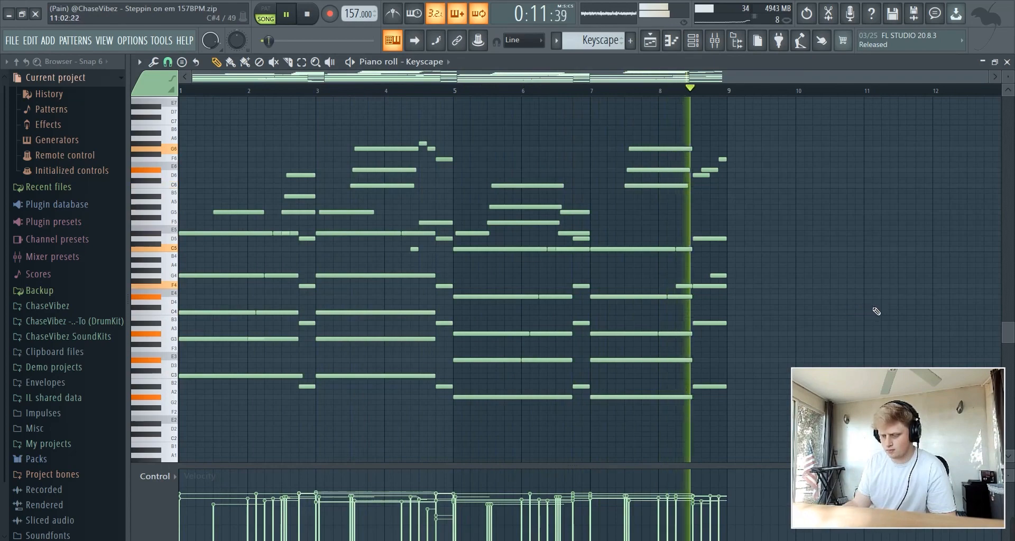
key("space")
key("F5")
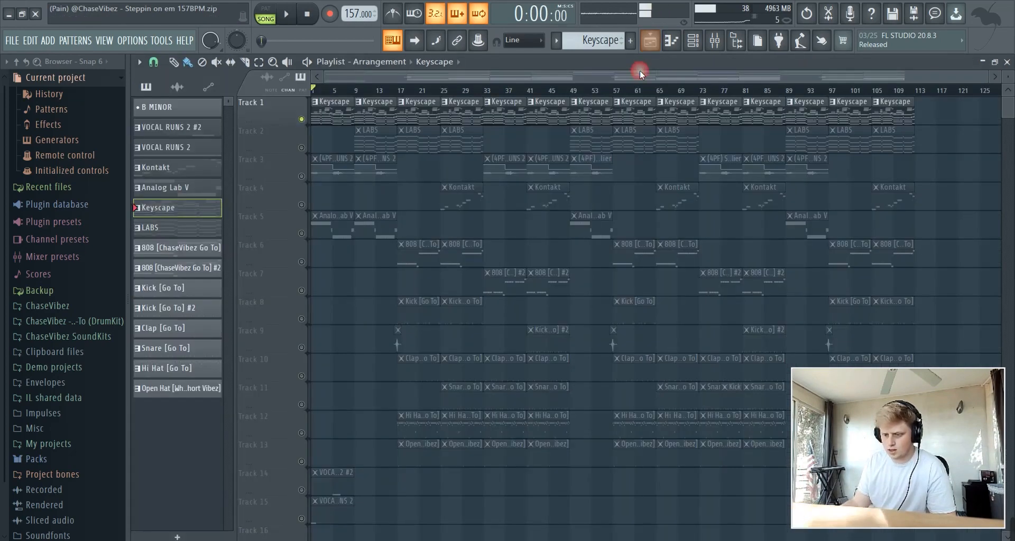
Add C MINOR from the Vibez Scales > MINOR SCALE folder as a new channel
left_click(701, 45)
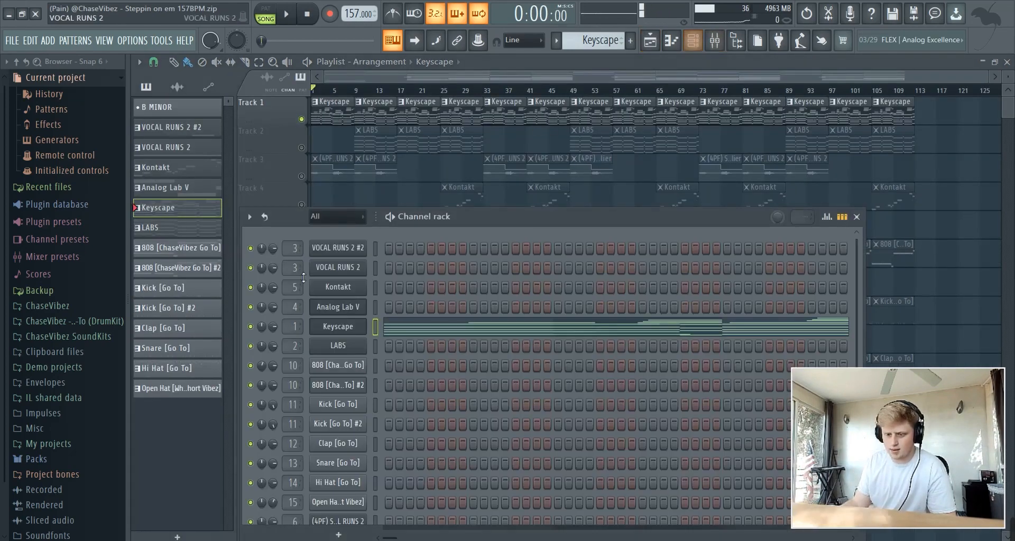
left_click(106, 322)
scroll(90, 421, "down", 2)
left_click(87, 435)
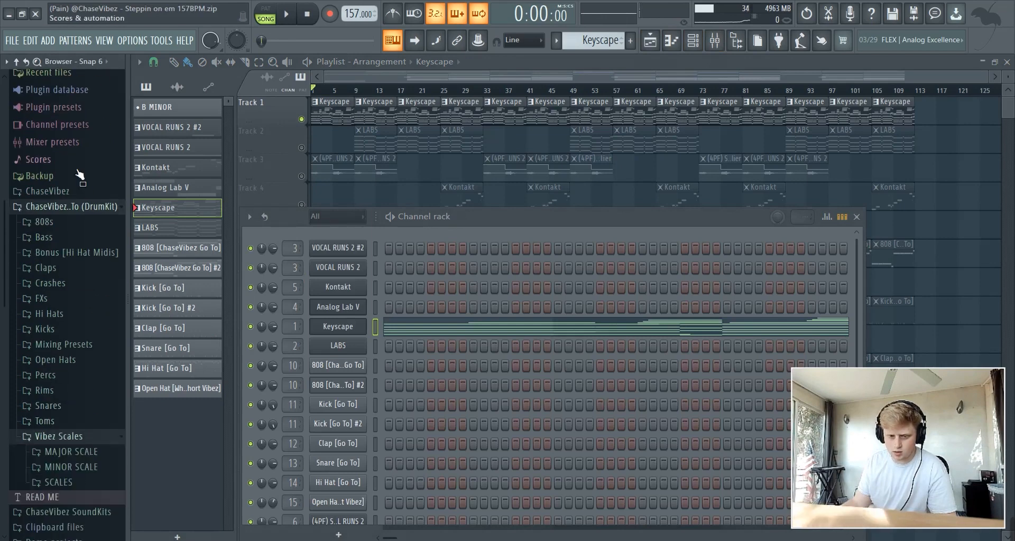
scroll(90, 402, "down", 3)
scroll(90, 394, "down", 1)
left_click(66, 297)
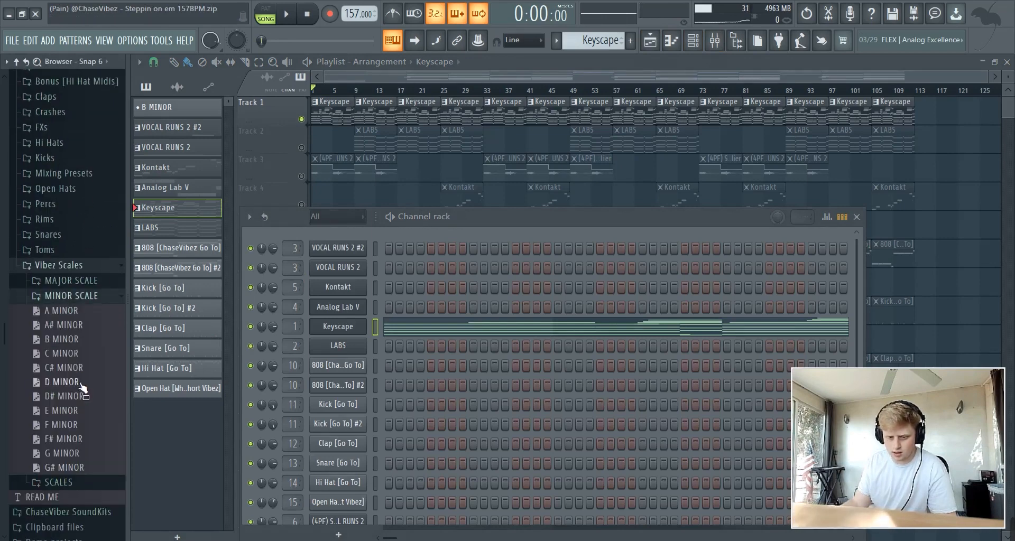
left_click_drag(67, 353, 350, 240)
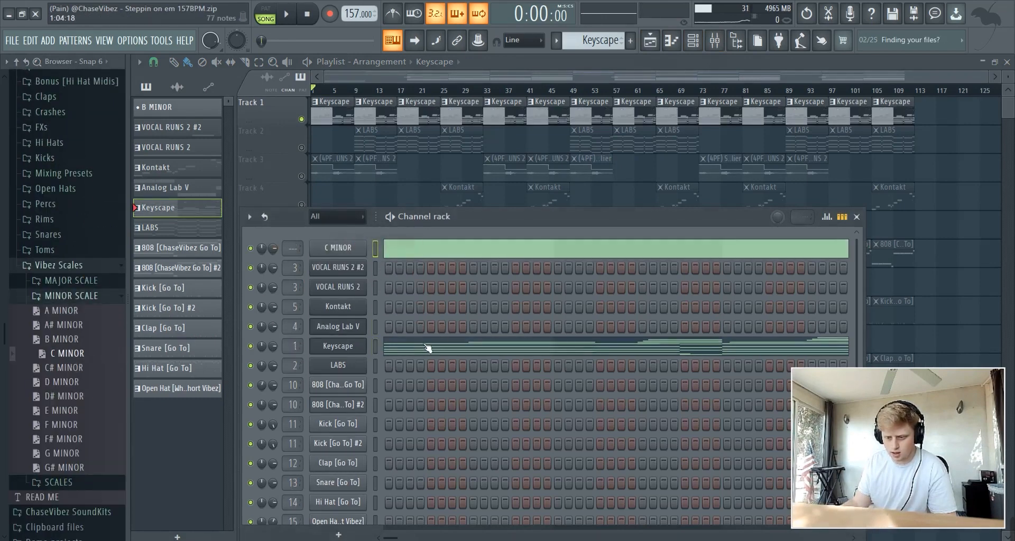
Duplicate the C MINOR scale notes into bars 5–8, then return the piano roll to Keyscape
left_click(417, 350)
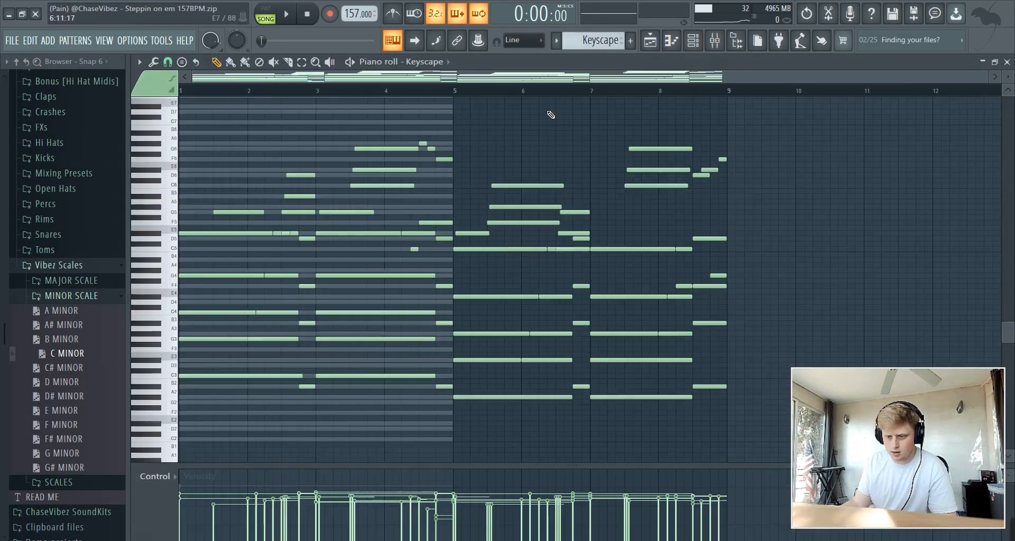
left_click(693, 40)
left_click(554, 245)
key("ctrl+b")
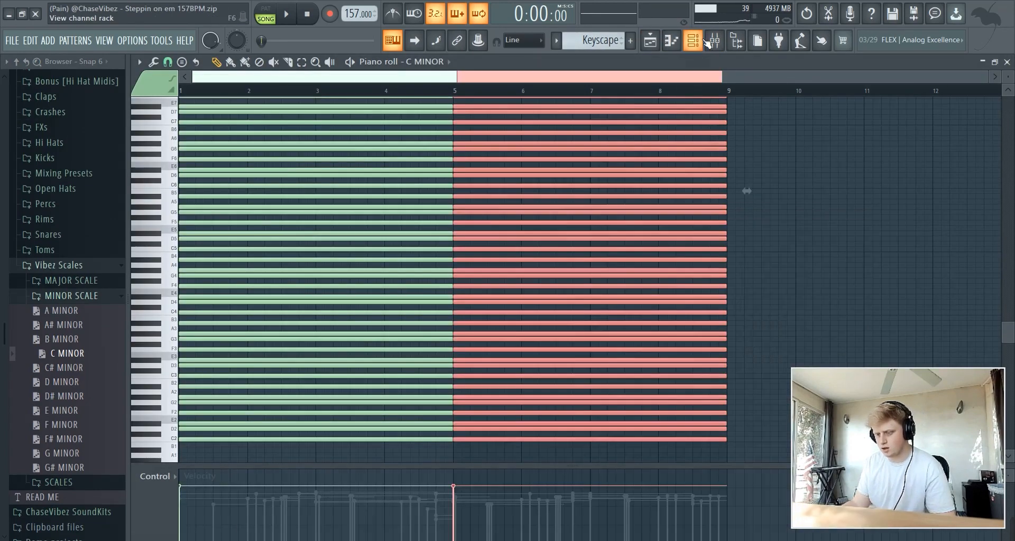
left_click(694, 40)
left_click(589, 348)
Delete the bar-1 G3 and C3 notes and drop the long D#5 note an octave
left_click_drag(209, 313, 221, 385)
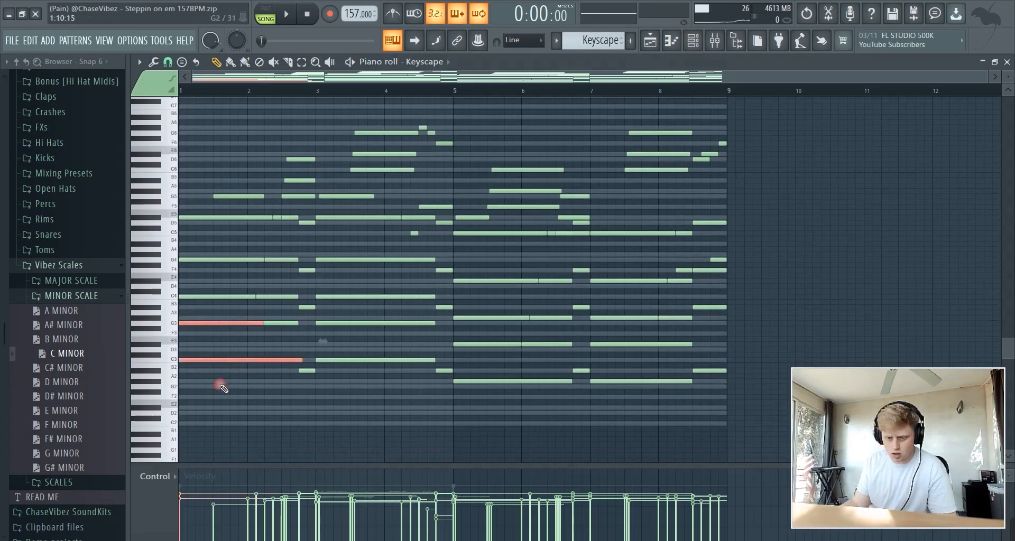
key("Delete")
left_click_drag(206, 229, 202, 221)
key("ctrl+Down")
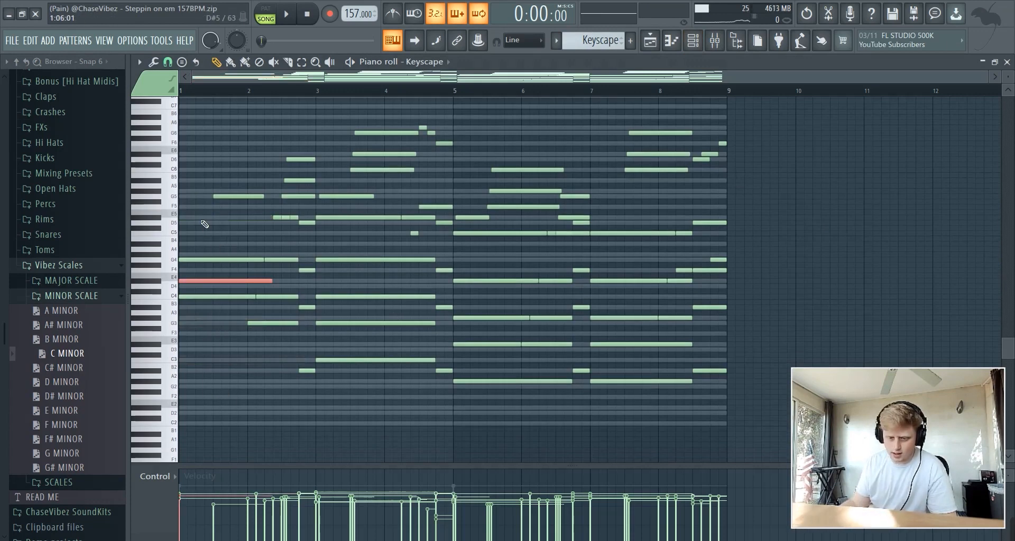
left_click_drag(202, 304, 204, 262)
key("space")
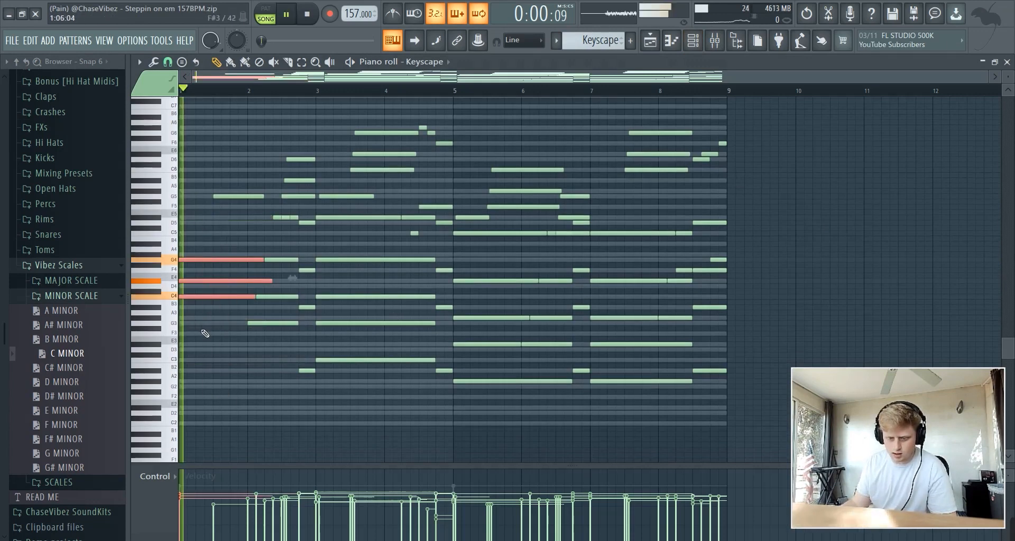
key("space")
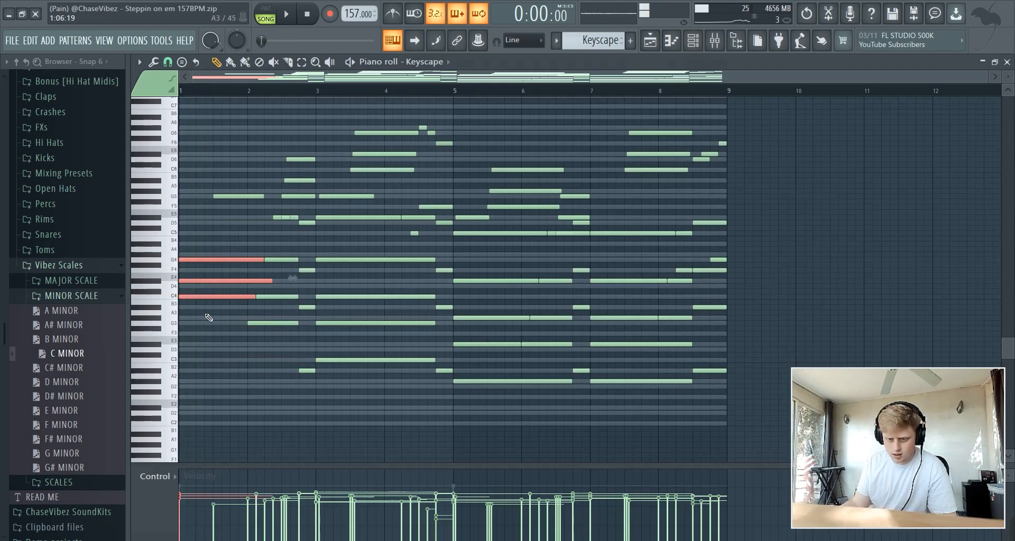
Dismiss the browser search box and undo the D#5 octave drop via the Edit menu
left_click(36, 61)
left_click(27, 57)
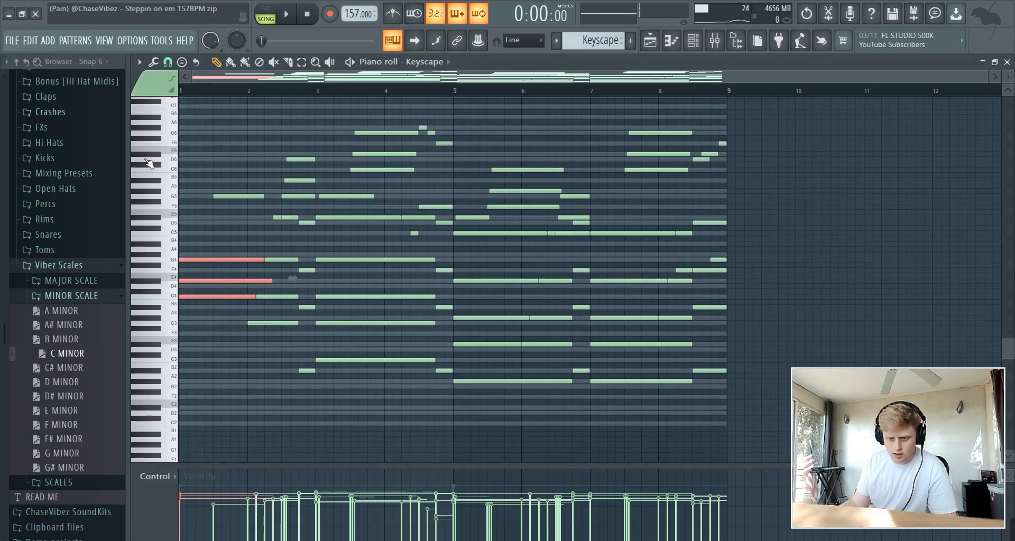
left_click(215, 283, "ctrl")
left_click(34, 44)
left_click(40, 59)
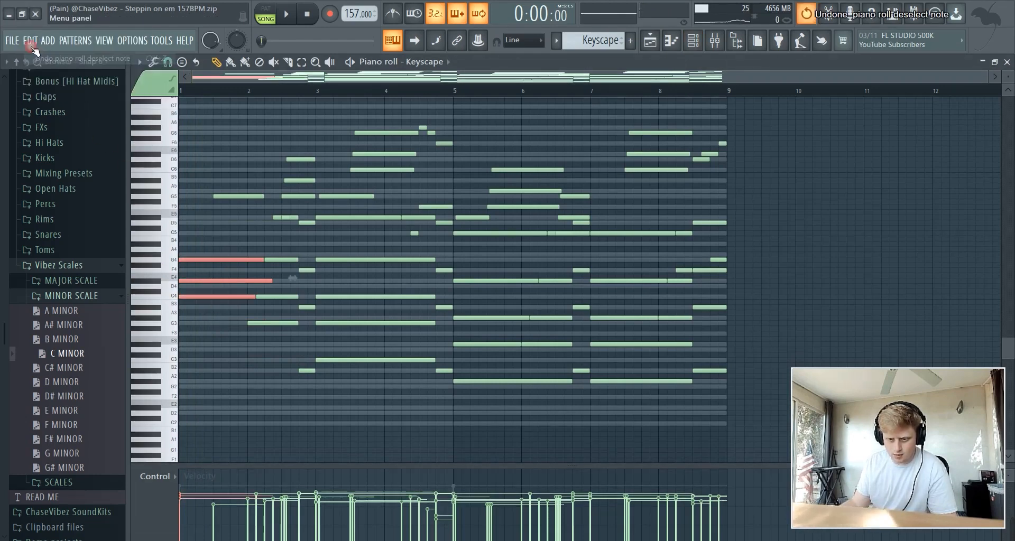
left_click(33, 43)
left_click(39, 59)
Move the bar-1 G4 and C4 notes down an octave and trim lengthened G3/C3 notes at bar 3
left_click_drag(200, 319, 199, 285)
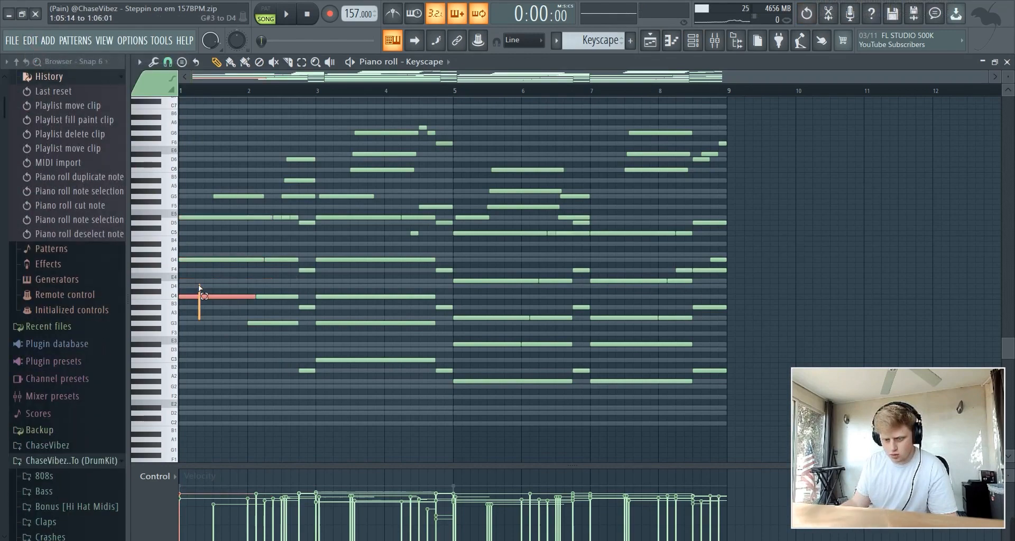
left_click(195, 261, "ctrl+shift")
left_click(195, 262, "shift")
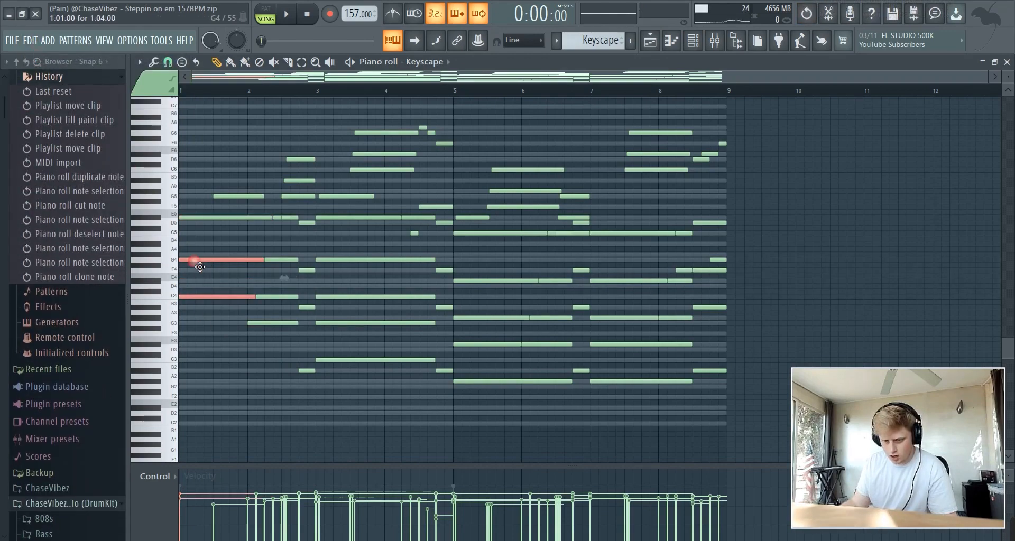
key("ctrl+Down")
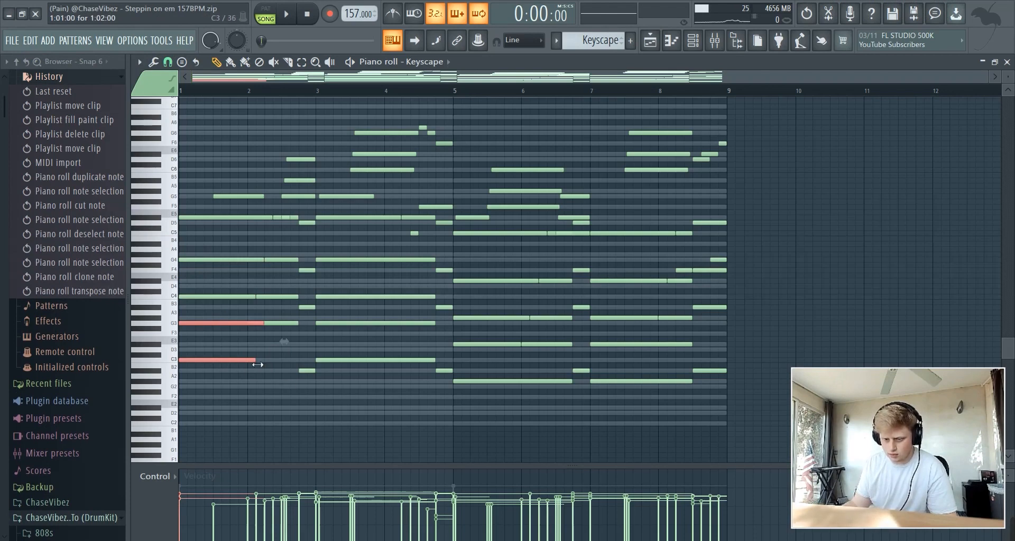
mouse_move(257, 364)
left_mouse_down()
mouse_move(321, 364)
mouse_move(320, 344)
left_mouse_up()
key("p")
right_click(323, 324)
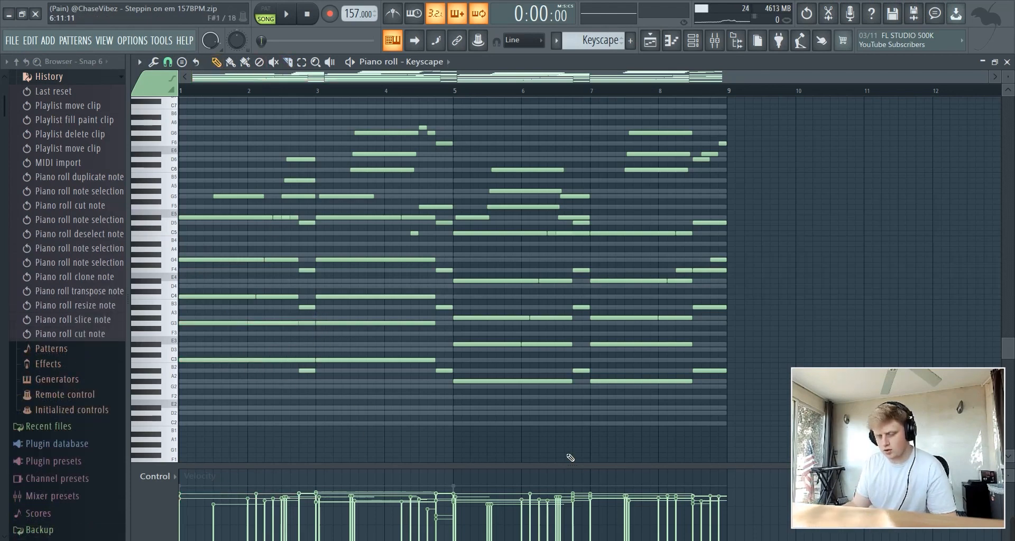
key("space")
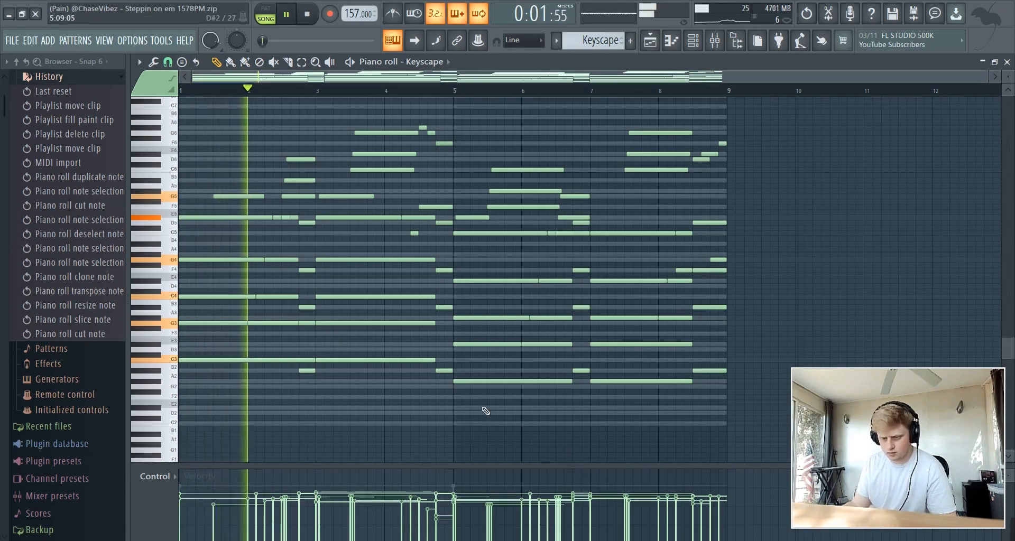
key("space")
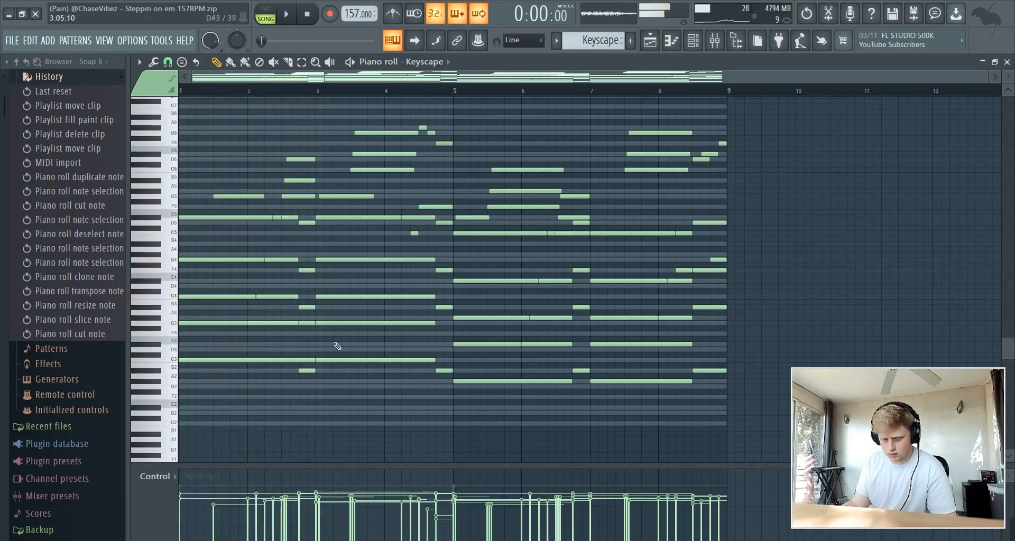
Try the D5 note near bar 2.8 at D4, then restore it to D5
left_click(307, 223, "ctrl")
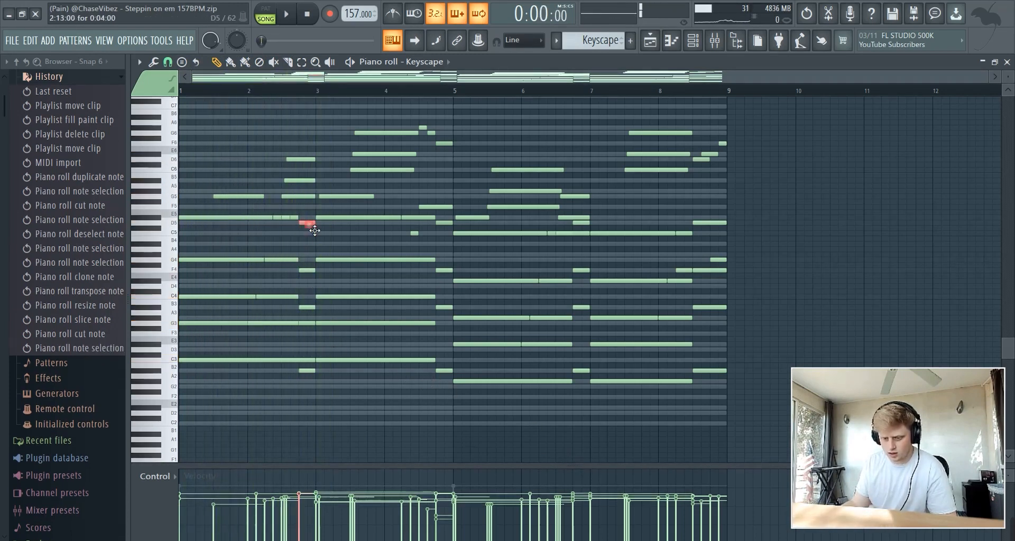
key("ctrl+Down")
left_click_drag(311, 314, 308, 260)
left_click(311, 284, "ctrl")
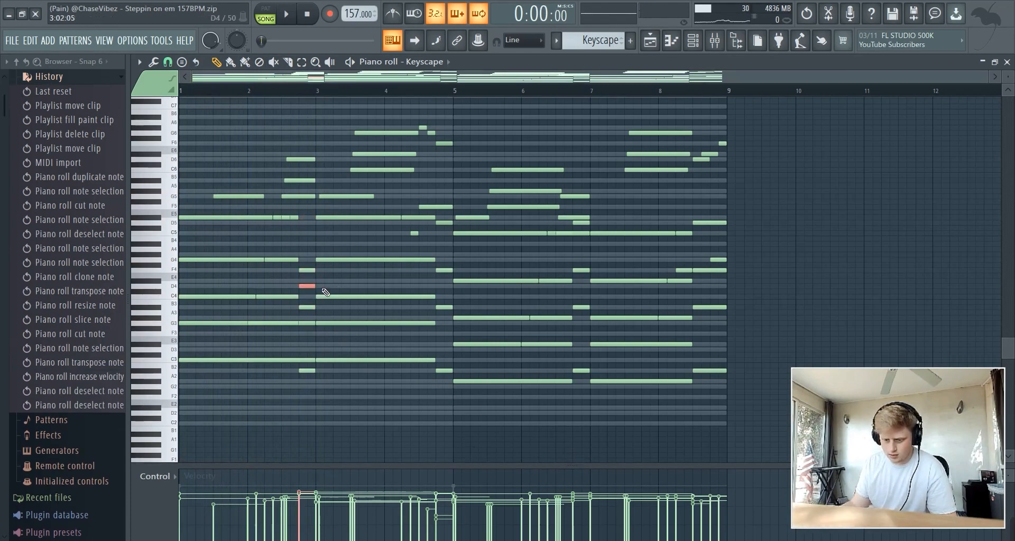
key("ctrl+Up")
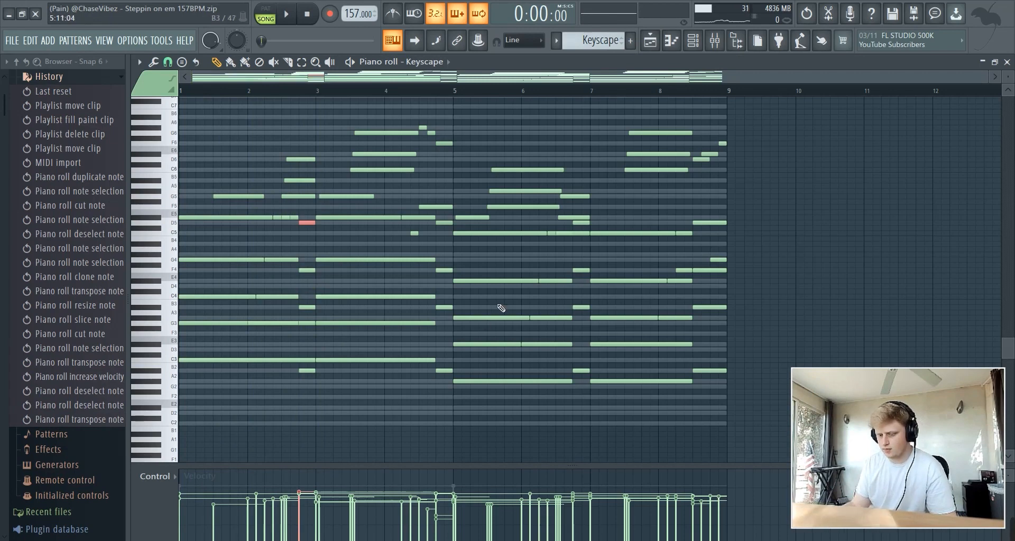
key("space")
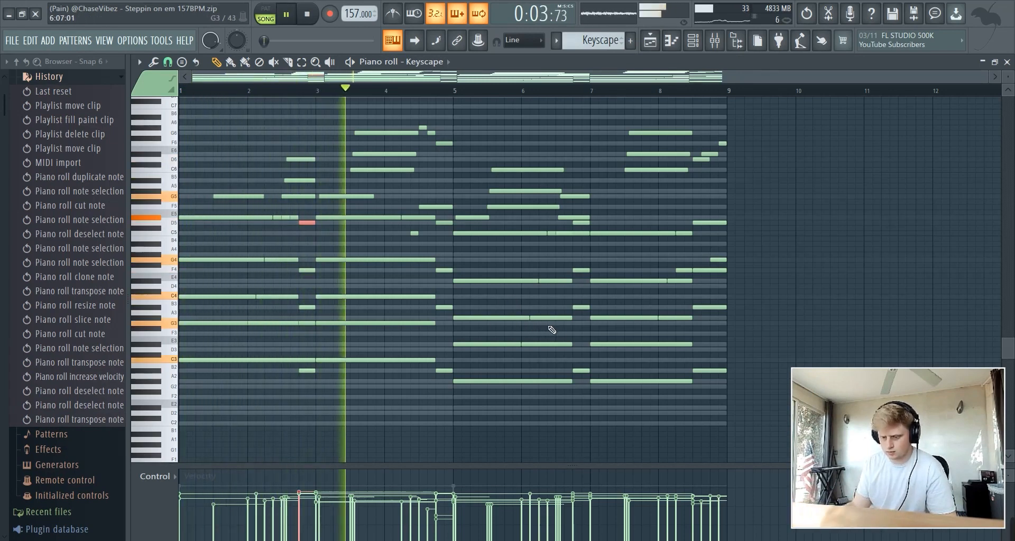
key("space")
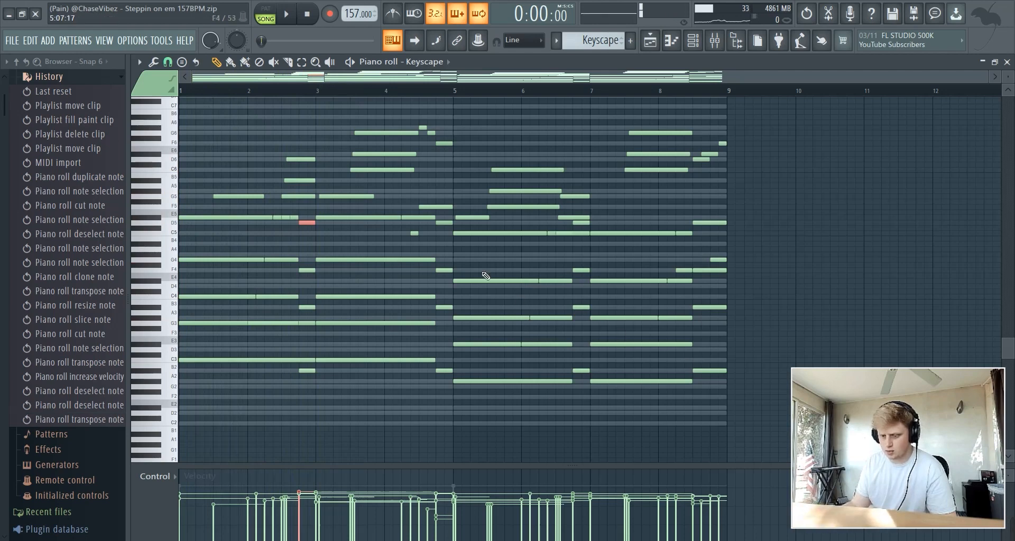
Move the bar-5 C5 note down an octave to C4 and play the song
left_click_drag(482, 267, 482, 236)
key("ctrl+Down")
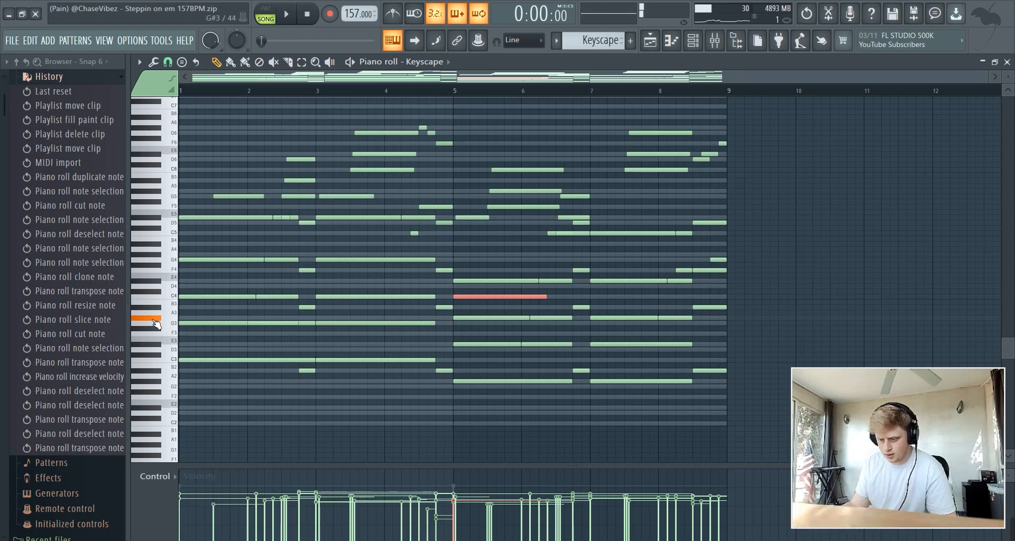
left_click(705, 315)
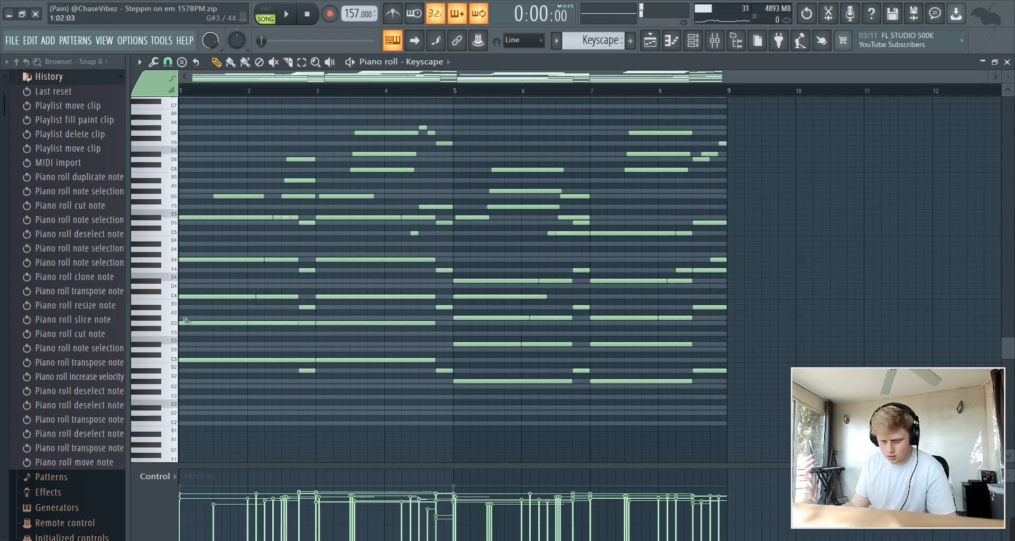
key("space")
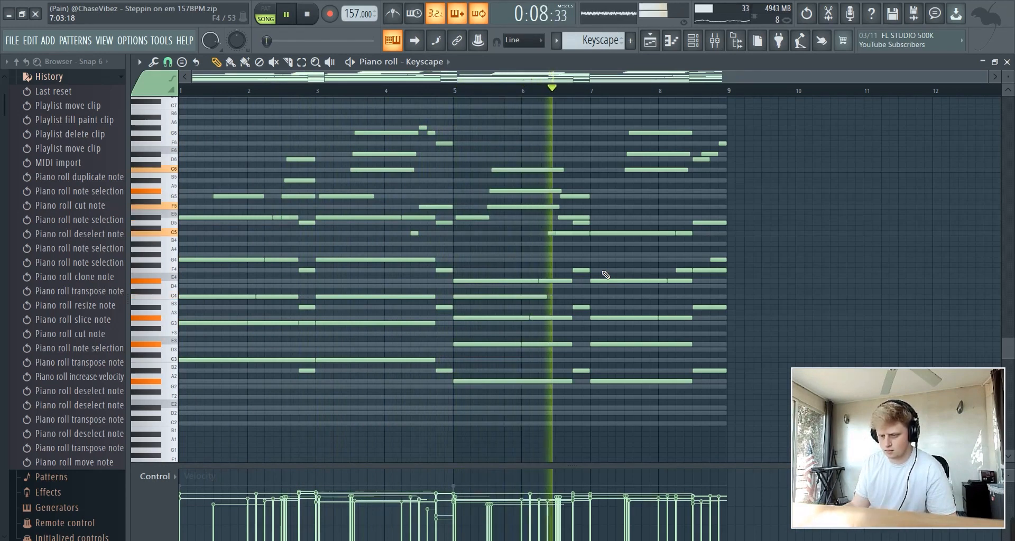
Shift a C4 chord note up an octave and remove an accidentally added note
left_click(518, 298)
key("ctrl+Up")
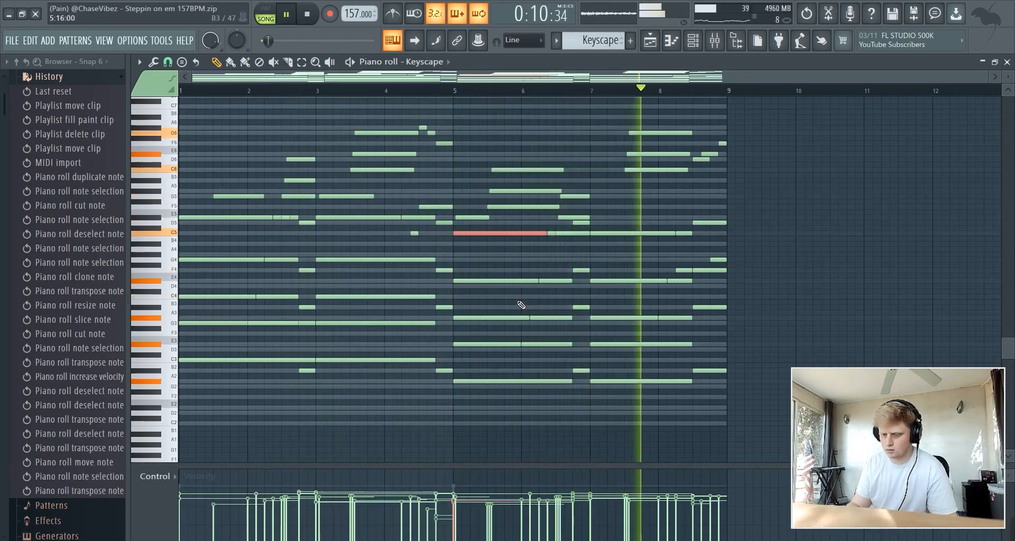
scroll(519, 303, "up", 1)
left_click(819, 229)
right_click(826, 230)
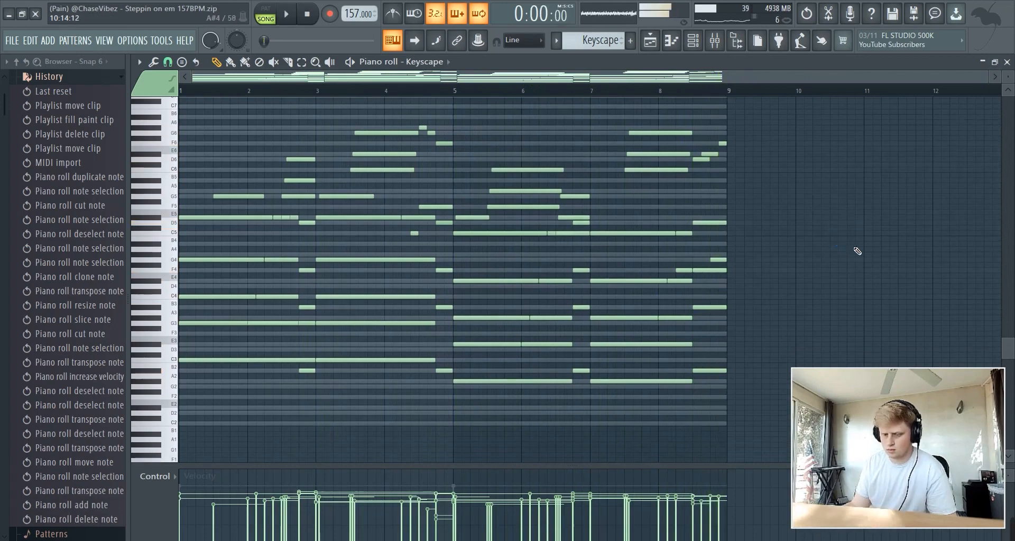
left_click_drag(765, 216, 214, 138)
scroll(233, 97, "up", 3)
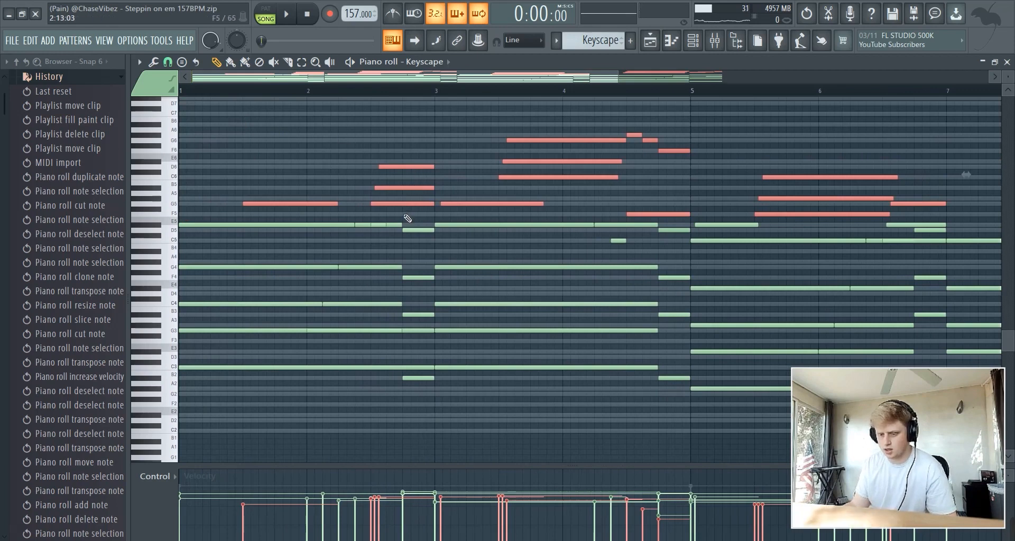
left_click_drag(408, 225, 408, 129)
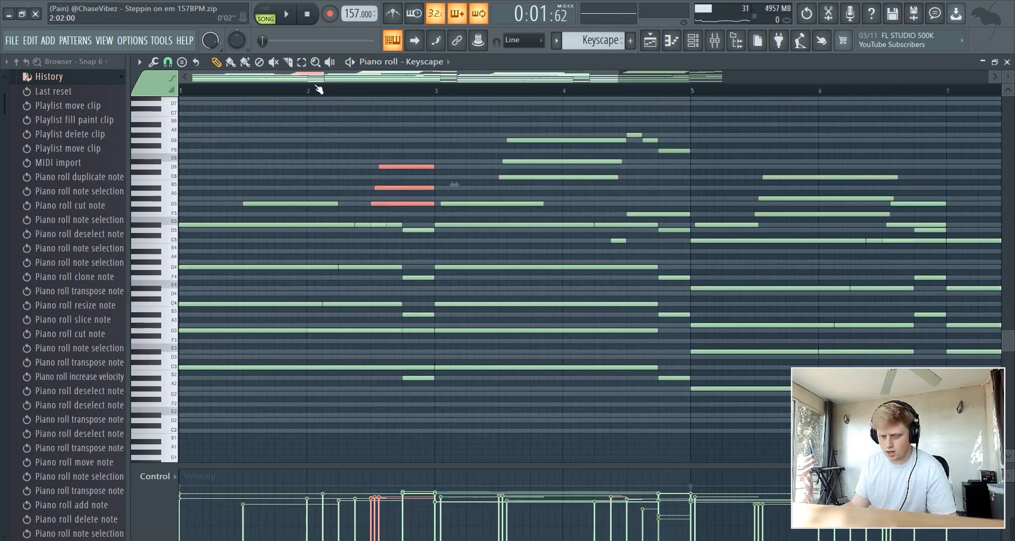
key("space")
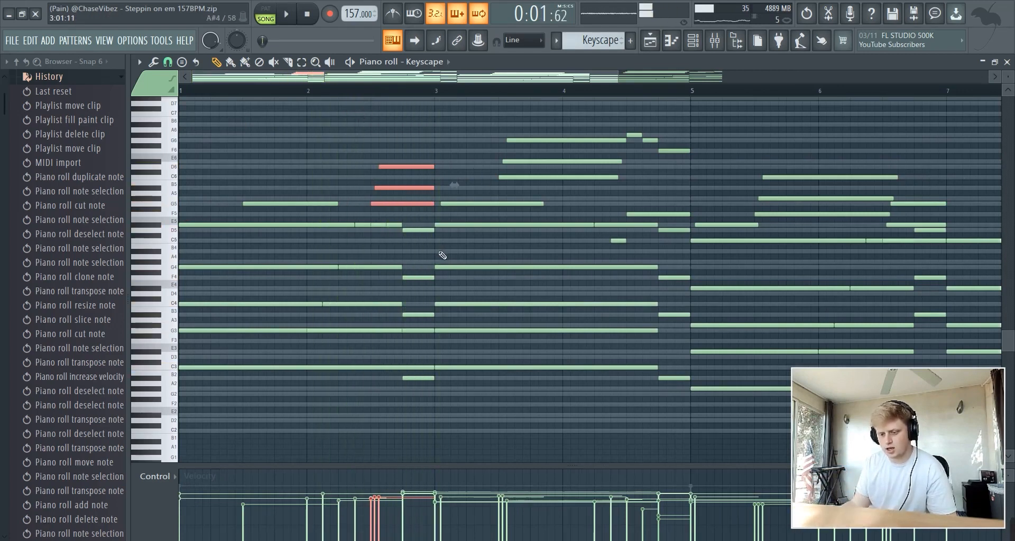
left_click_drag(338, 344, 410, 251)
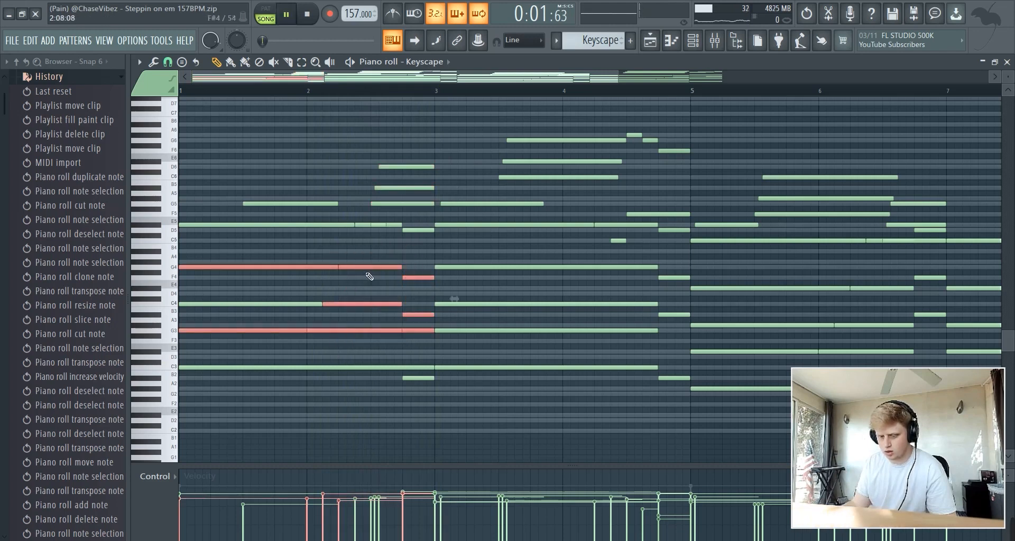
key("space")
key("space")
left_click(282, 94)
key("space")
right_click(401, 114)
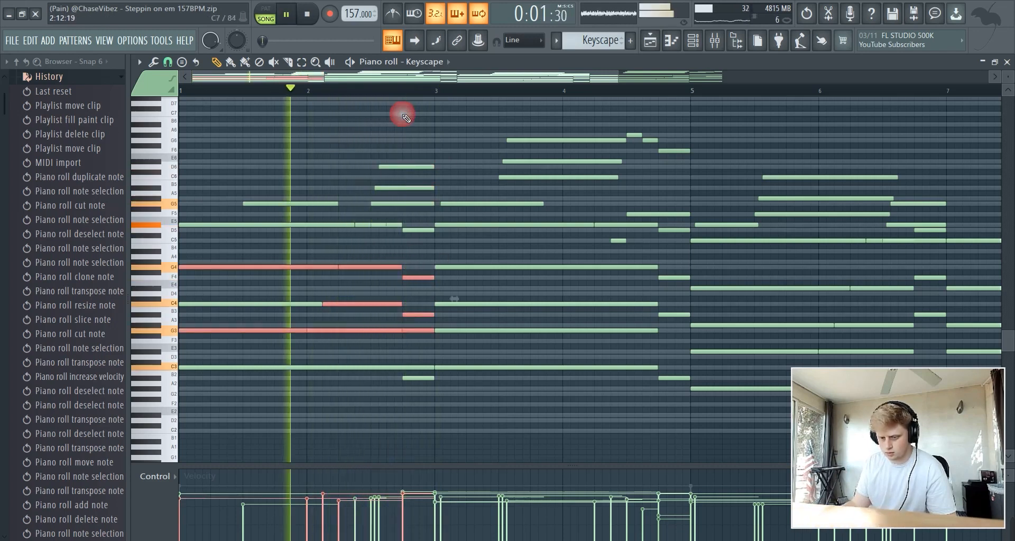
key("space")
scroll(410, 96, "down", 3)
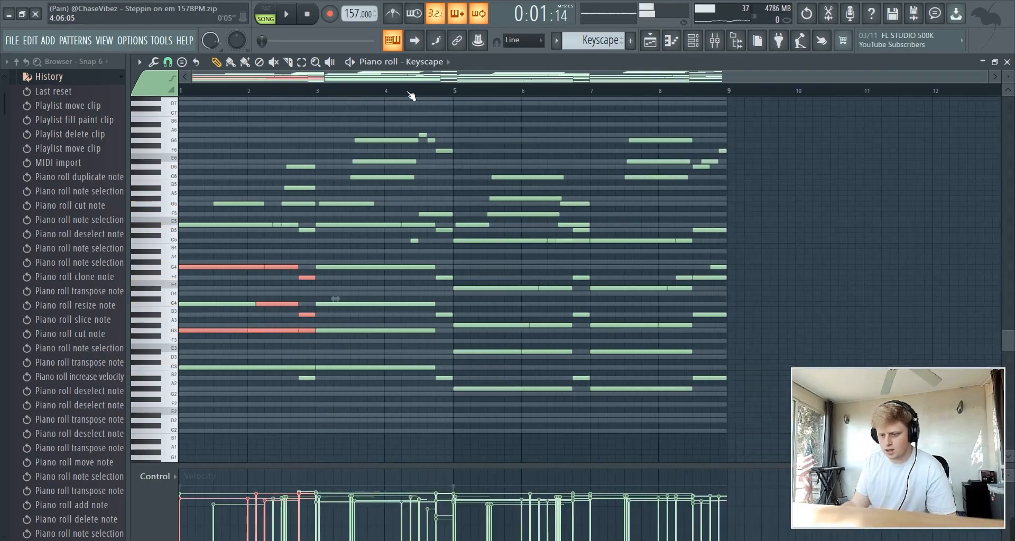
left_click(493, 115)
Remove a stray Keyscape note and switch to the arrangement playlist
right_click(516, 118)
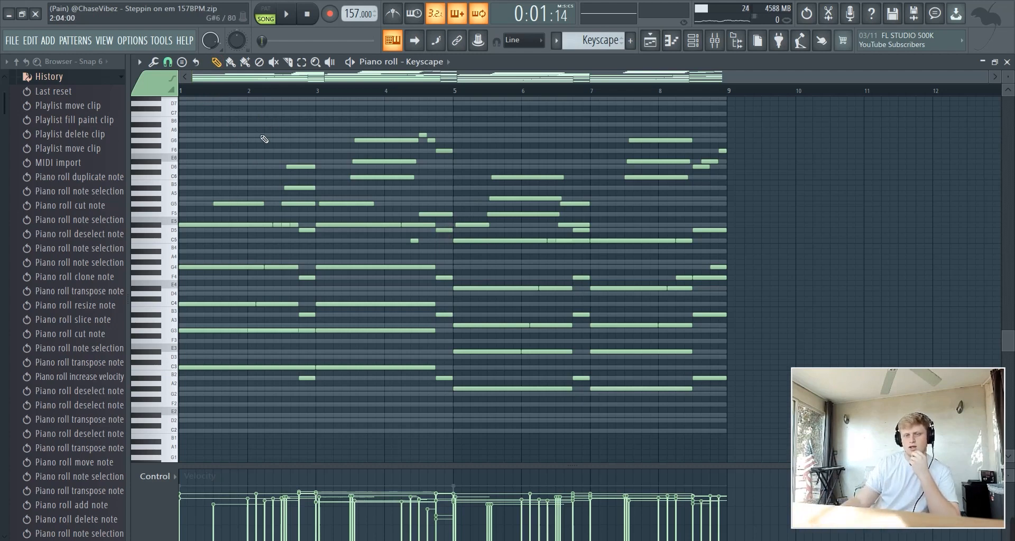
left_click(650, 44)
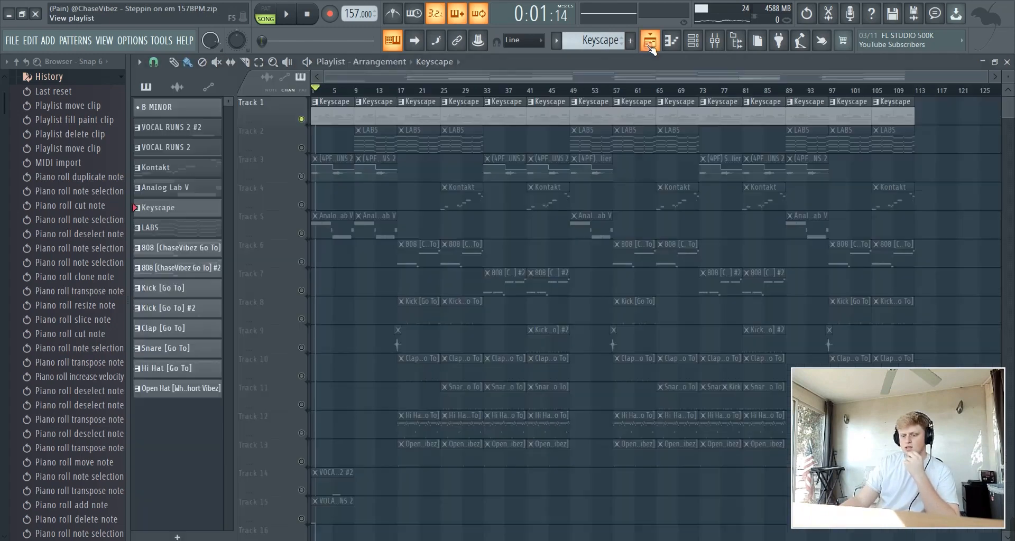
Remove the C MINOR scale channel, unmute Track 2's LABS clips, and mark bars 9–17
left_click(692, 44)
right_click(365, 248)
left_click(385, 379)
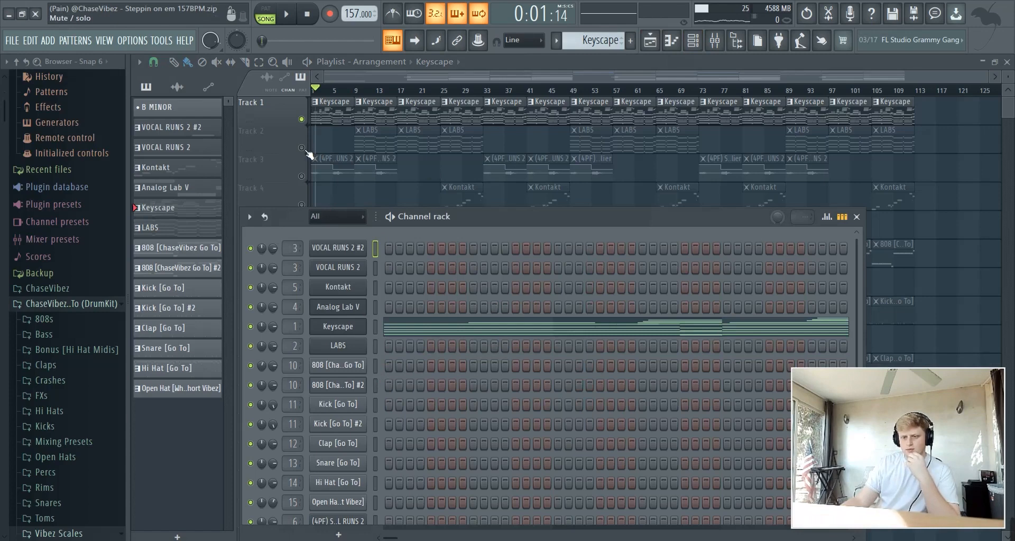
left_click(302, 148)
left_click_drag(357, 90, 397, 90)
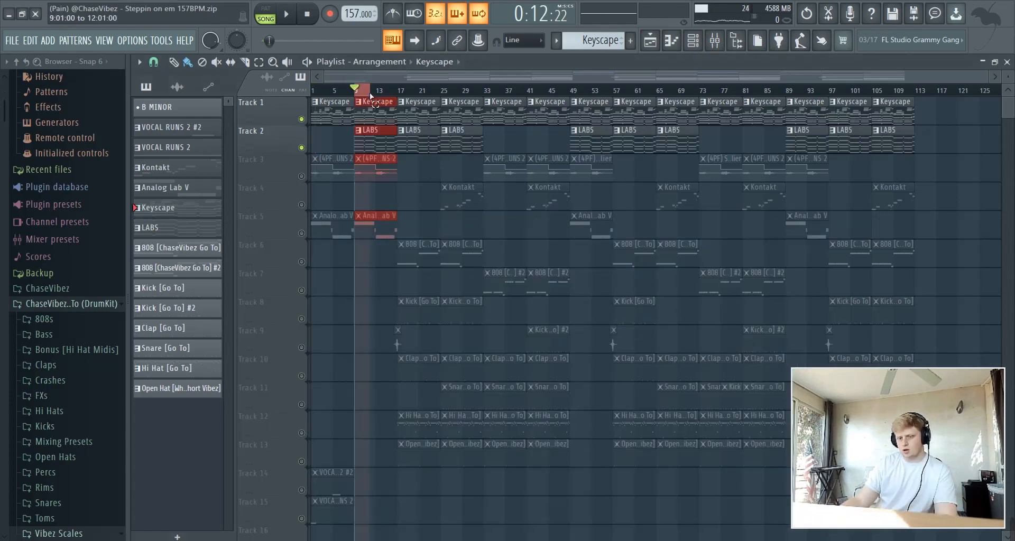
Check the LABS strings instrument, then open its notes in the piano roll
left_click(717, 42)
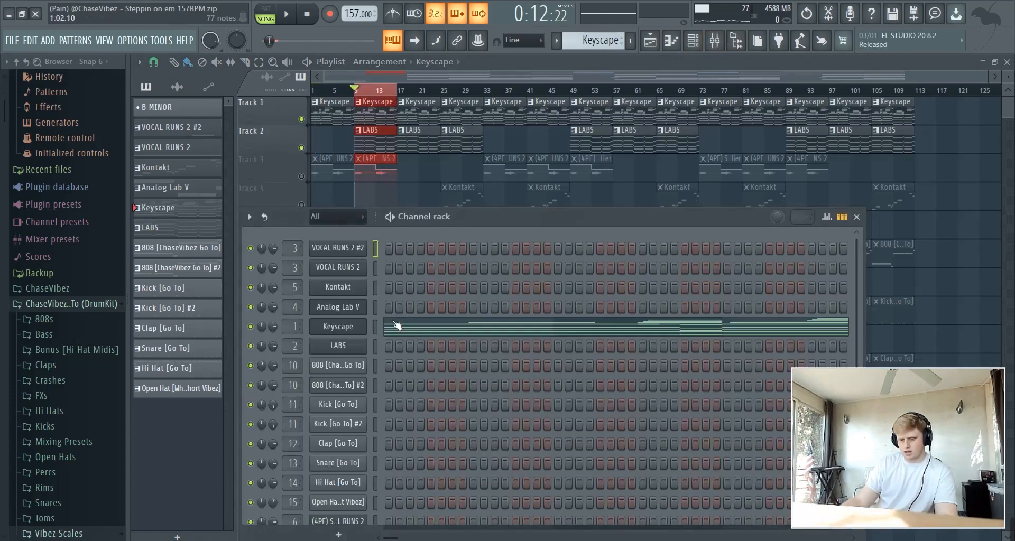
left_click(344, 346)
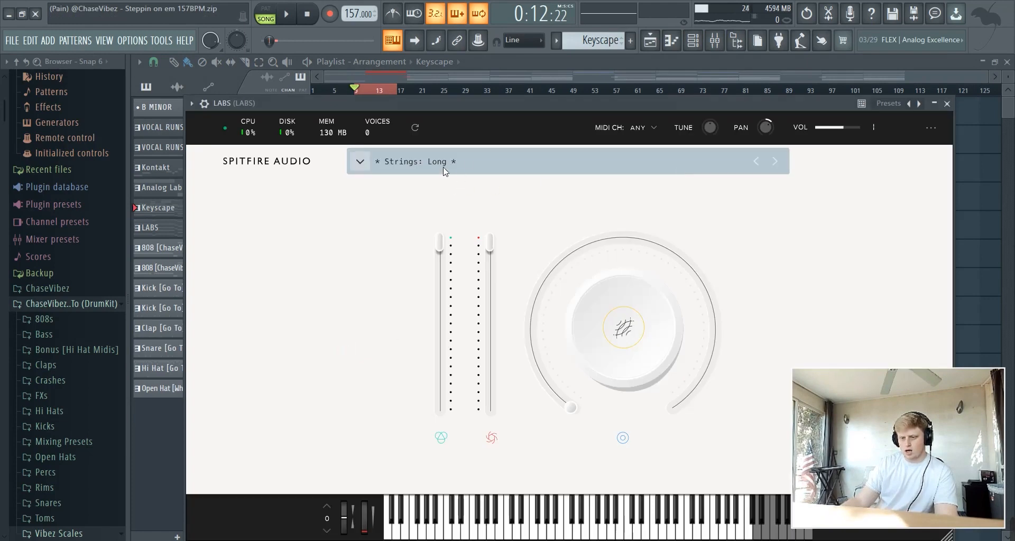
left_click(602, 73)
double_click(387, 133)
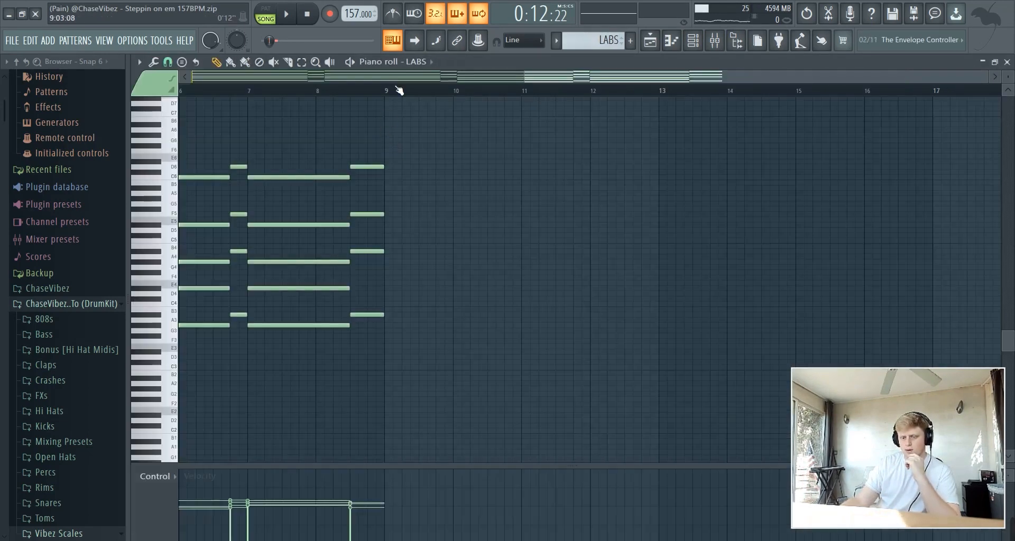
Play the LABS string chords from bar 1, then return to the playlist and stop
scroll(399, 90, "up", 5)
scroll(490, 211, "up", 5)
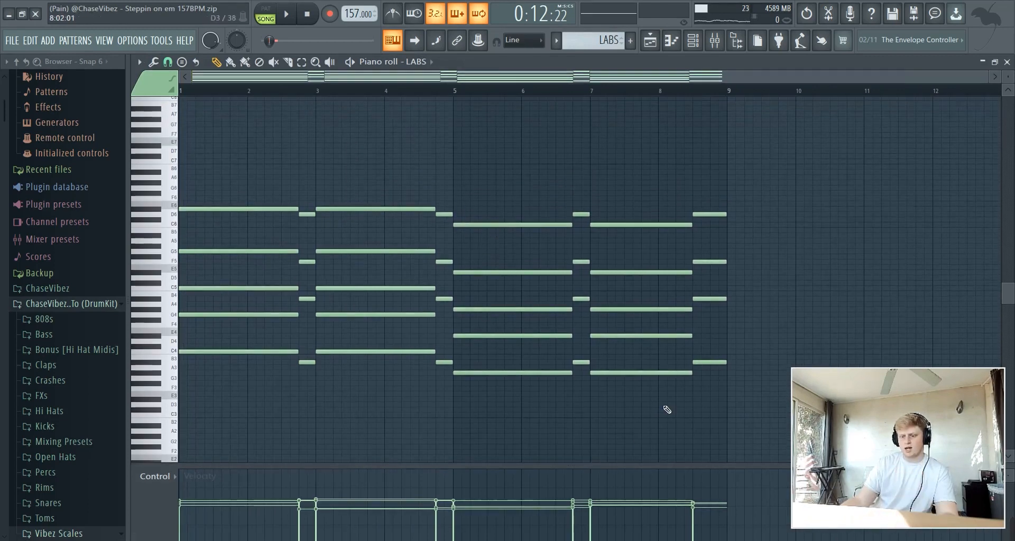
key("space")
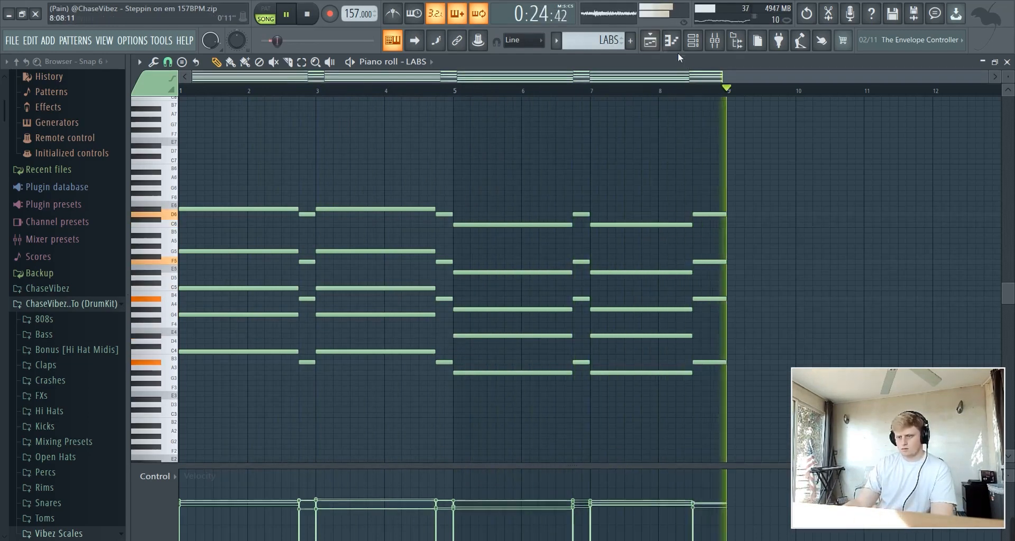
left_click(650, 40)
key("space")
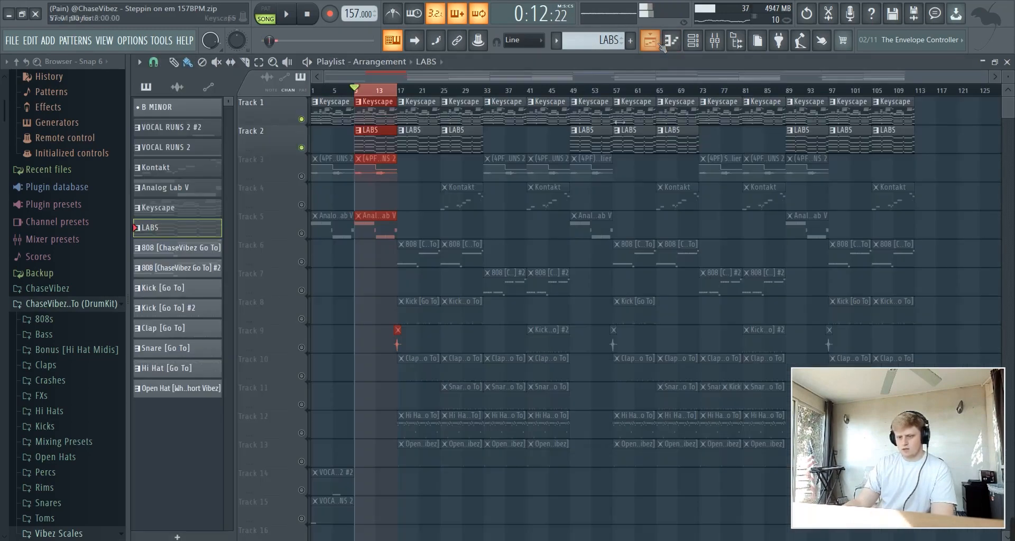
Unmute Track 3's vocal run clips and play the arrangement from bar 9
left_click(301, 180)
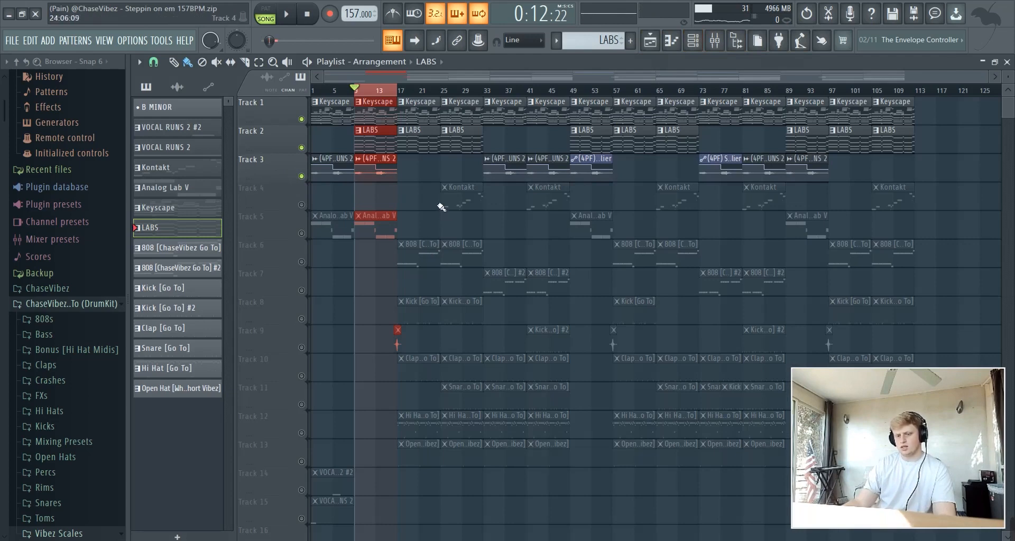
key("space")
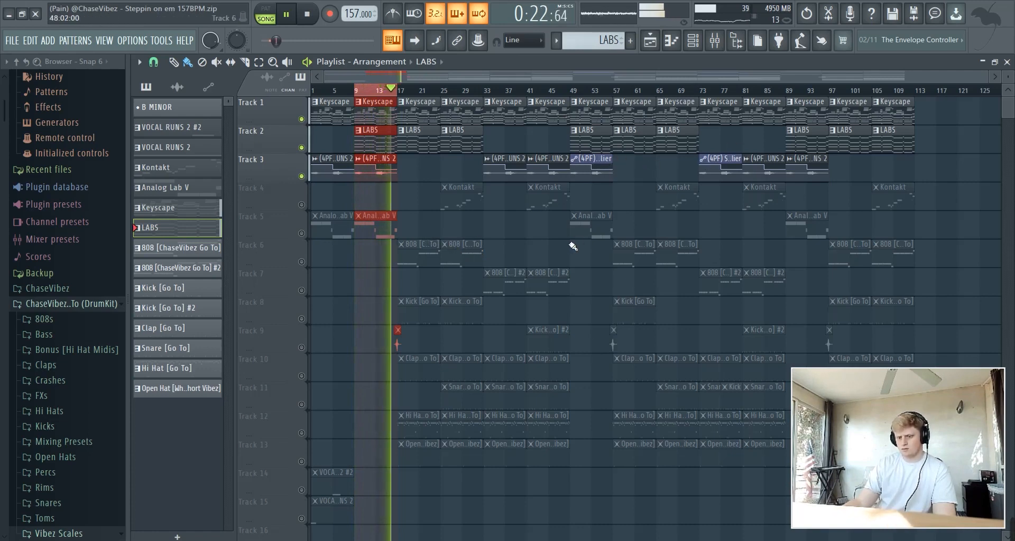
key("space")
Check the VOCAL RUNS 2 instrument and open its notes in the piano roll
left_click(695, 45)
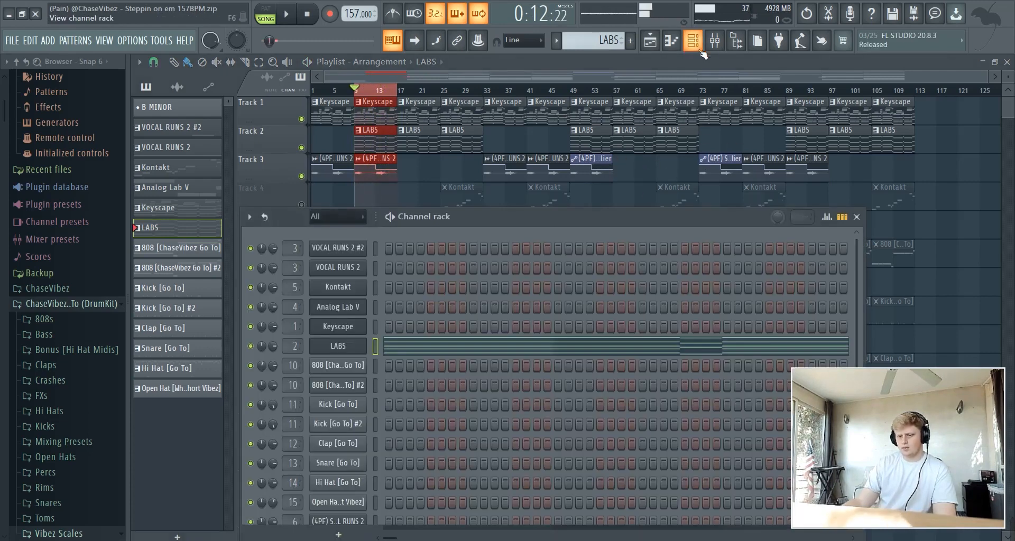
scroll(598, 47, "up", 4)
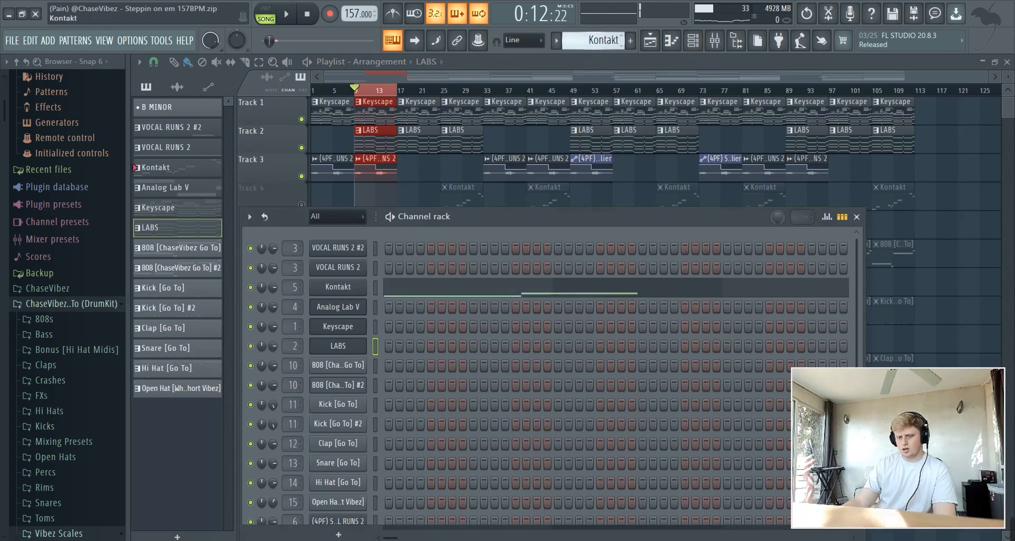
left_click(354, 275)
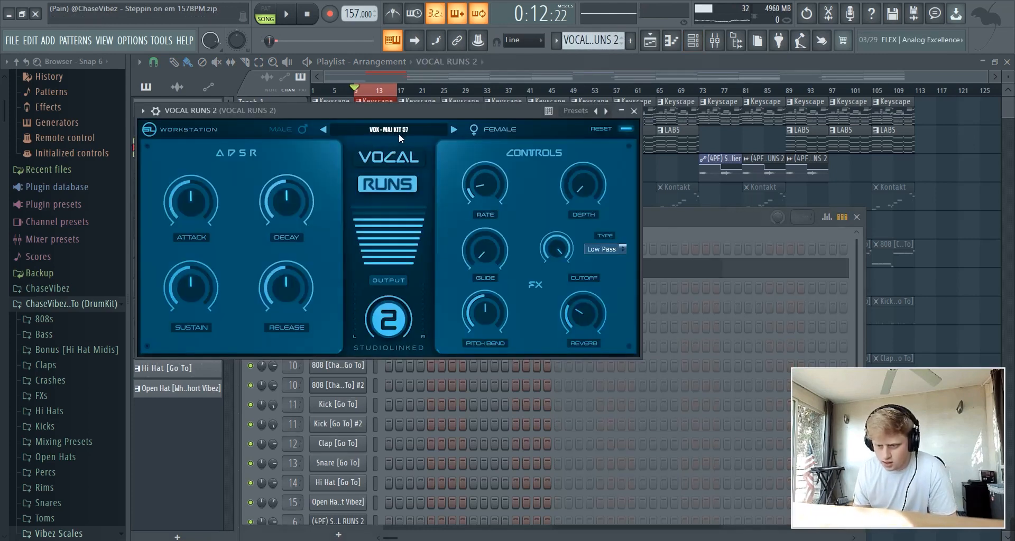
left_click(634, 111)
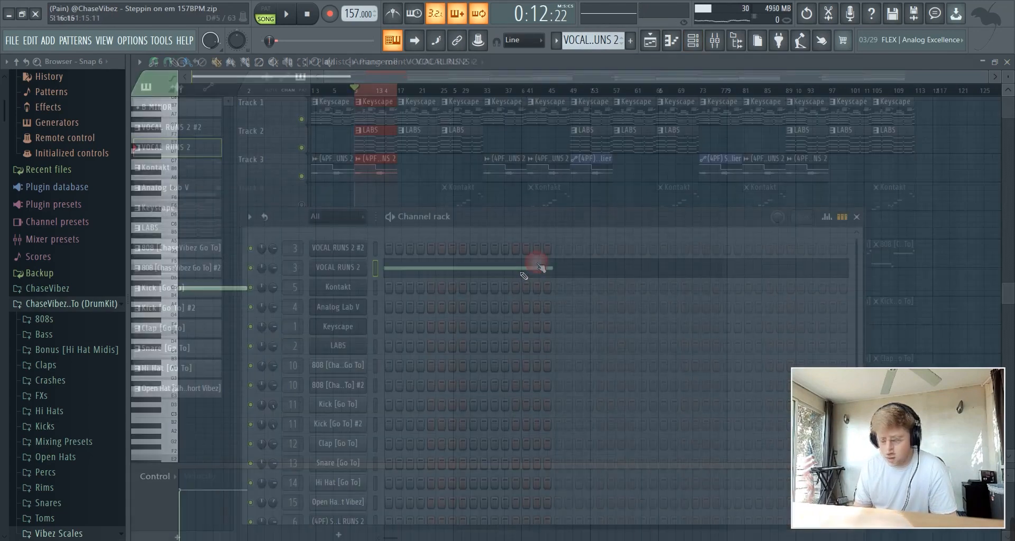
left_click(534, 265)
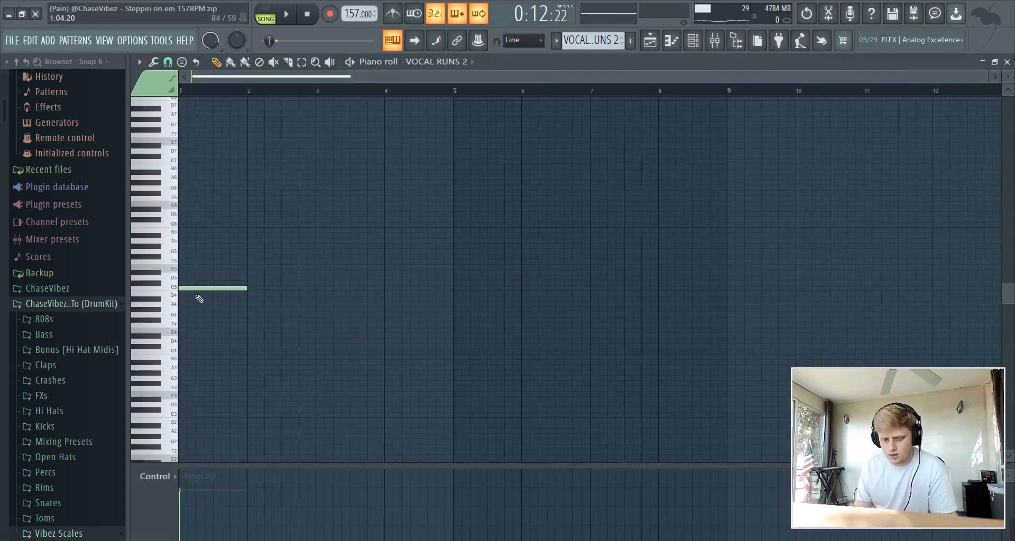
left_click(699, 40)
left_click(699, 40)
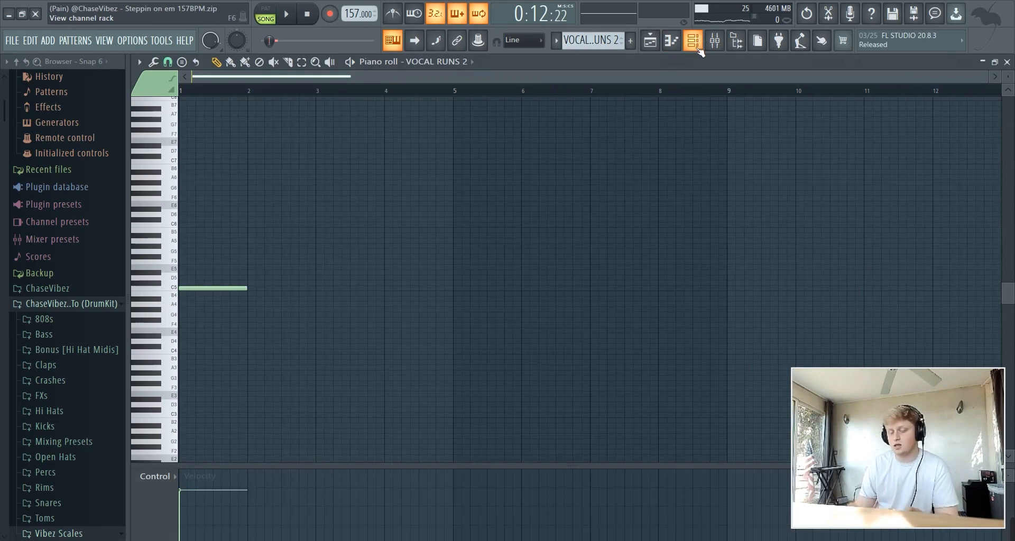
left_click(698, 46)
left_click(698, 47)
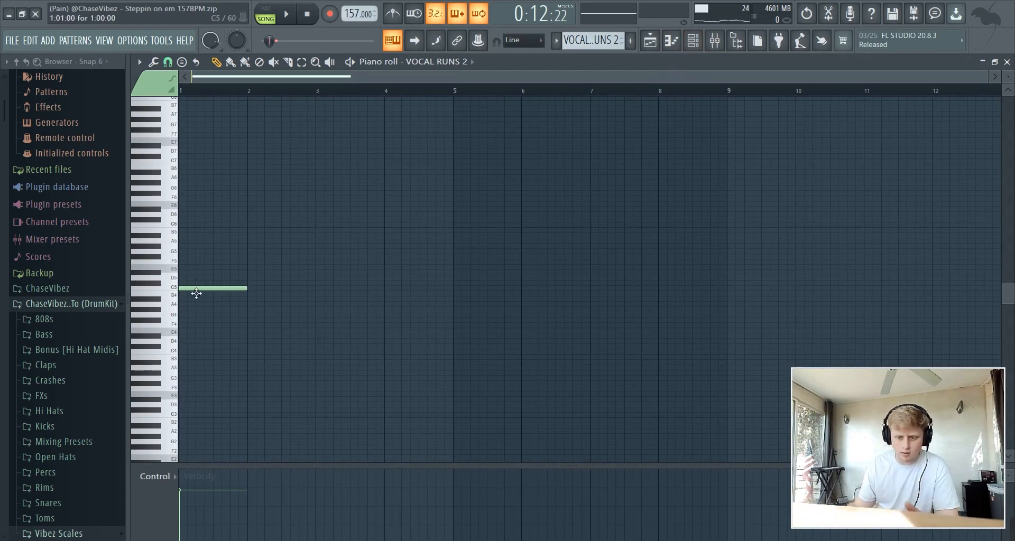
Try the vocal run note at D#5, return it to C5, and audition the pattern
left_click_drag(196, 294, 195, 275)
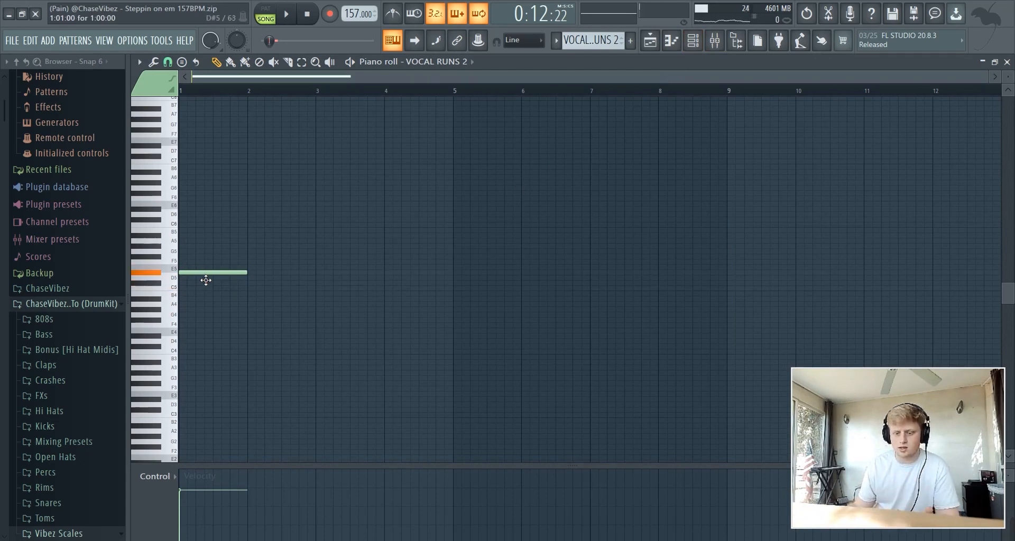
left_click_drag(206, 280, 174, 297)
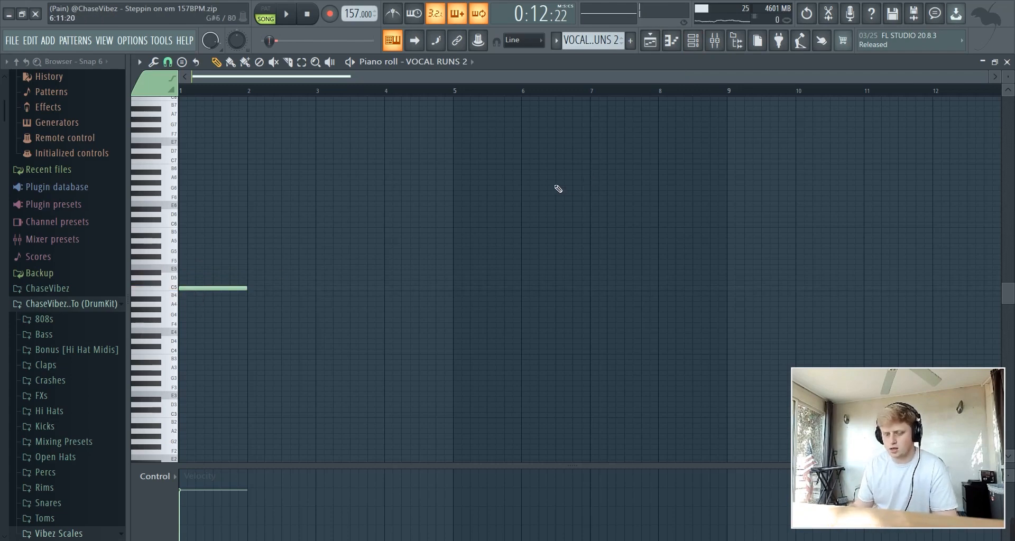
key("F6")
key("space")
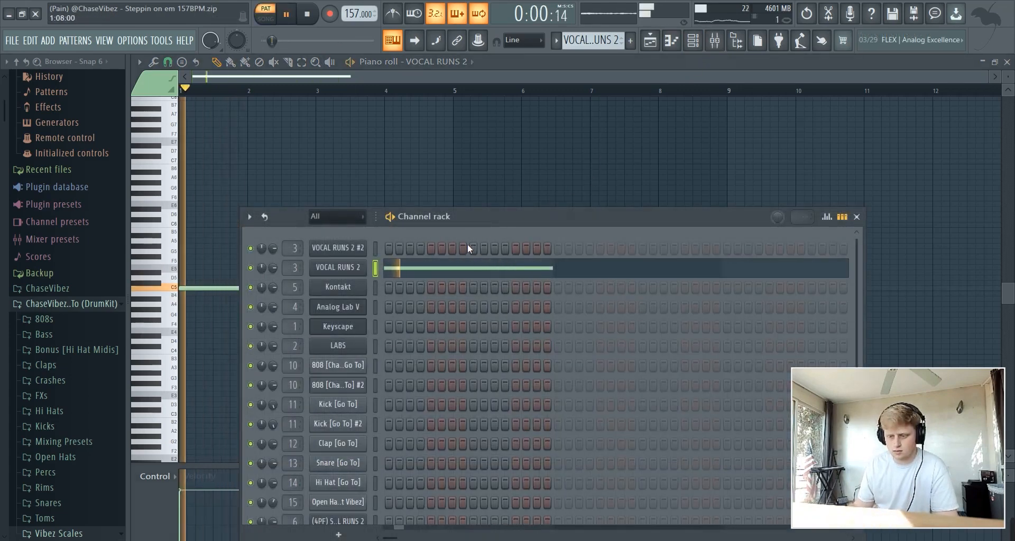
key("space")
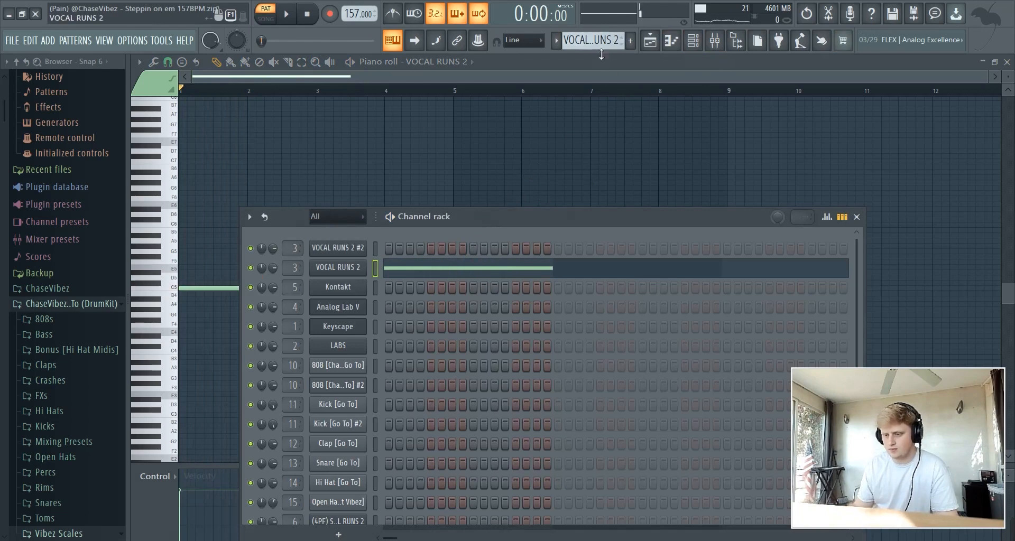
scroll(601, 52, "down", 1)
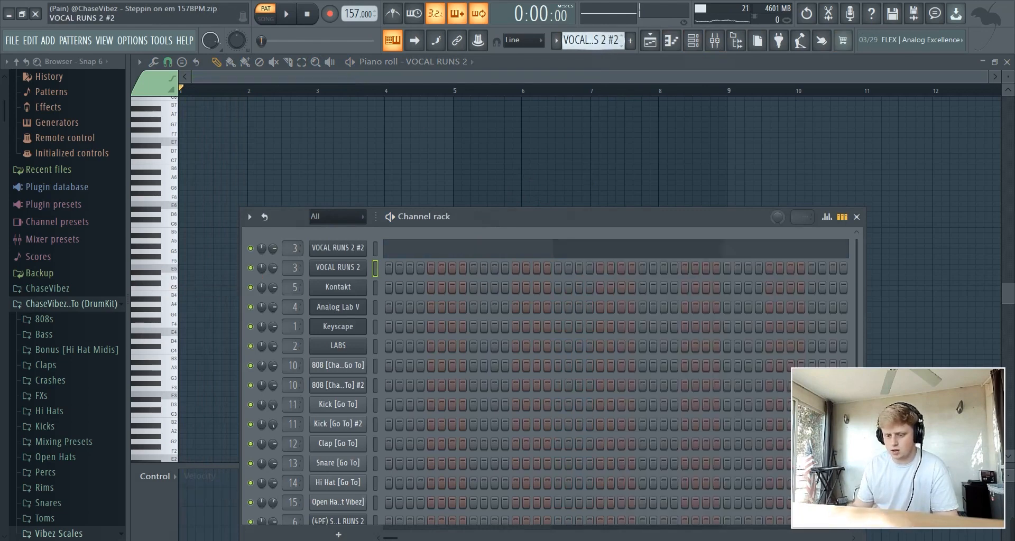
Show VOCAL RUNS 2 #2's bar-5 C5 note in the piano roll and play it back
left_click(357, 253)
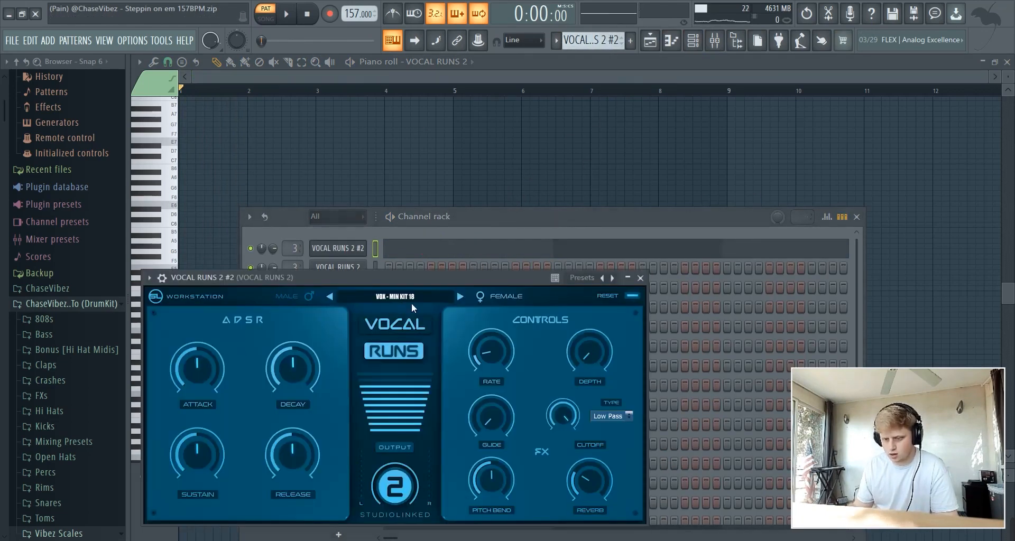
left_click(529, 285)
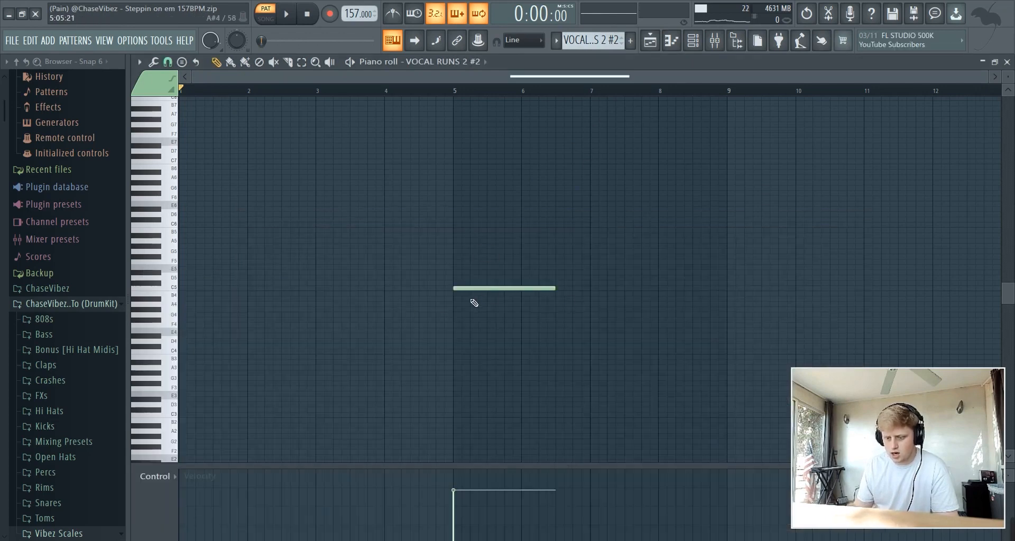
left_click_drag(491, 254, 494, 353)
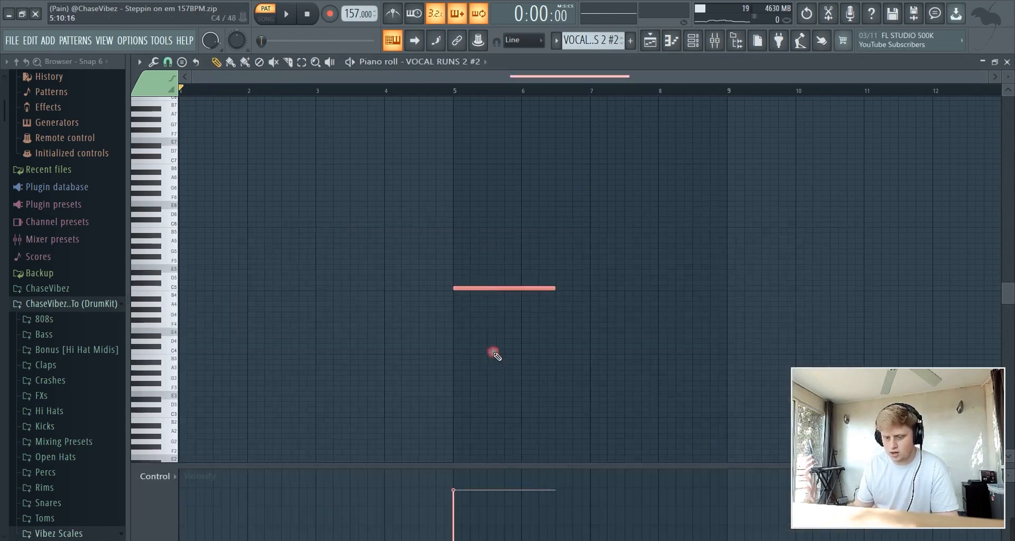
key("space")
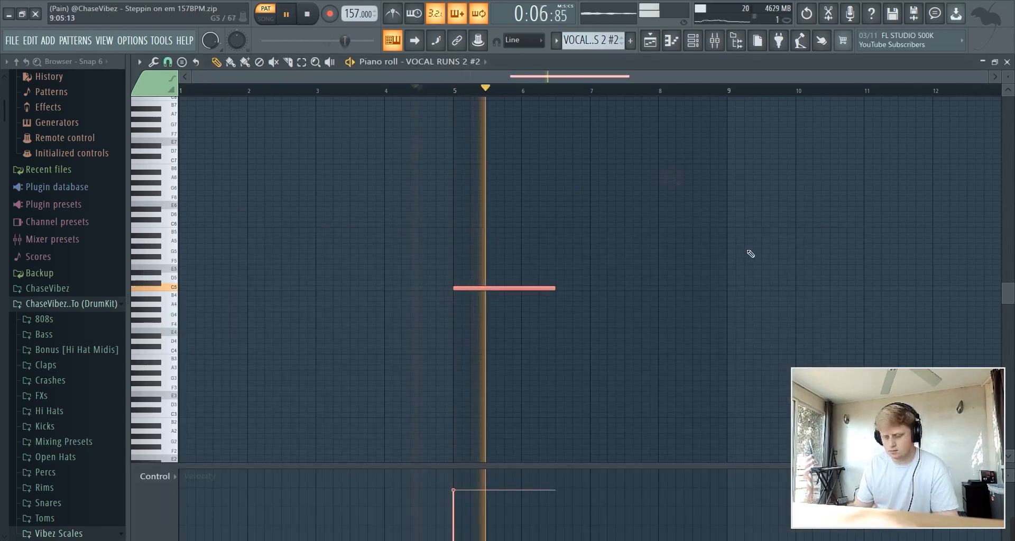
left_click(313, 17)
left_click(313, 17)
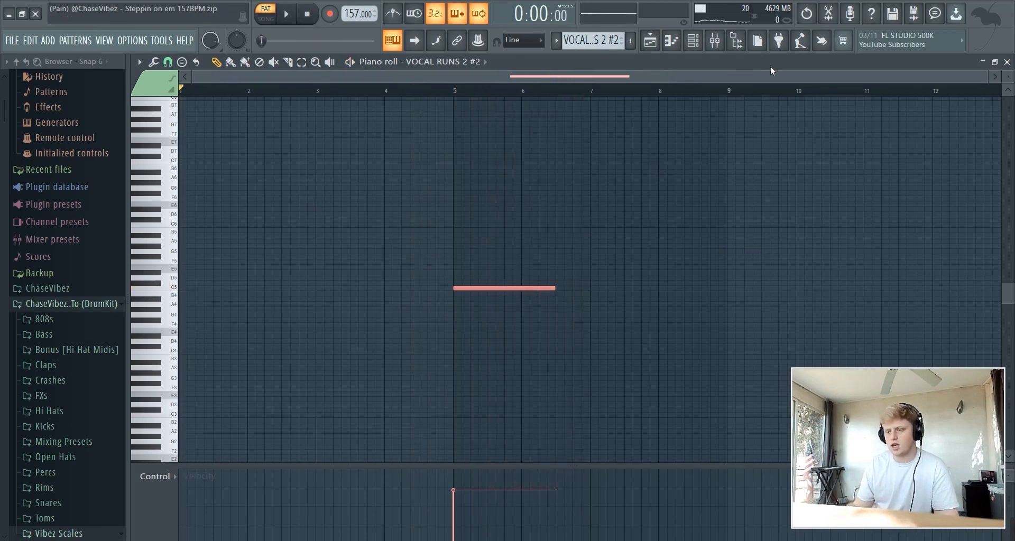
In the mixer, view Parametric EQ 2, then delete and reload Fruity Love Philter into slot 2
left_click(724, 47)
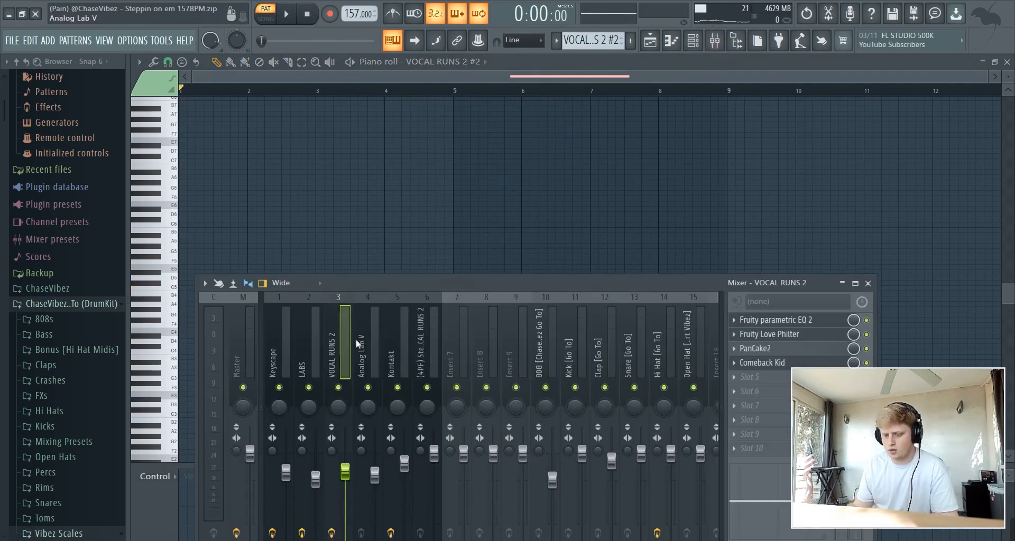
left_click(801, 320)
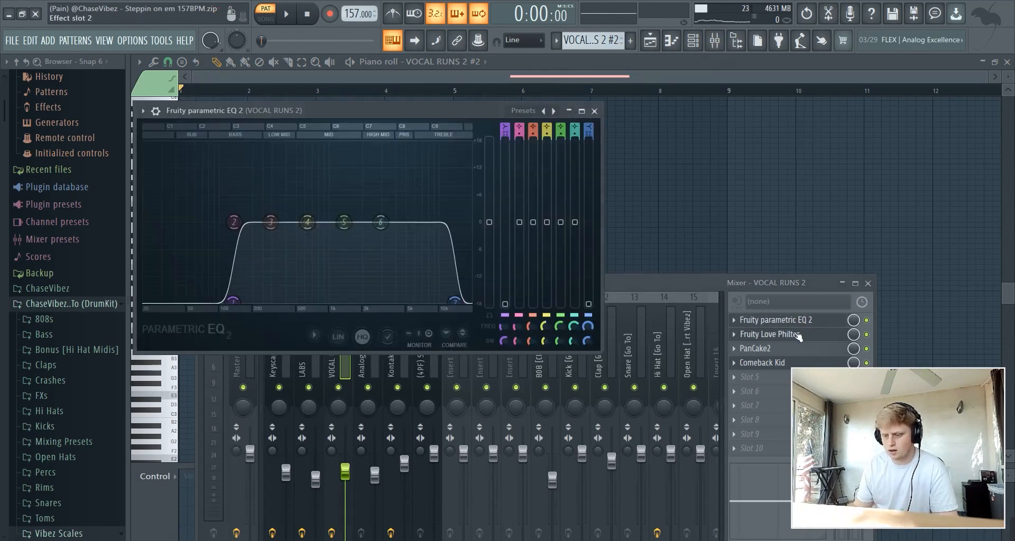
left_click(793, 334)
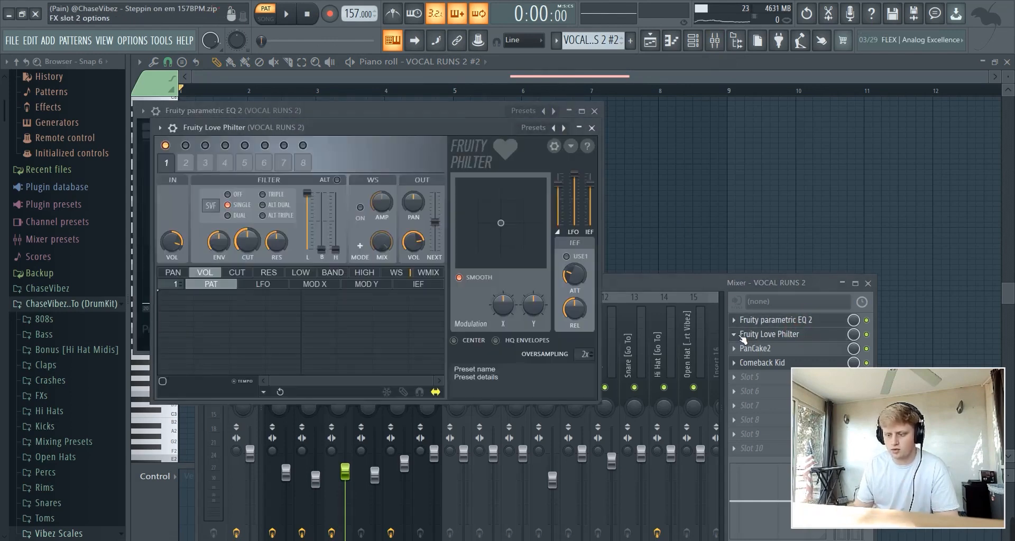
right_click(743, 338)
left_click(740, 263)
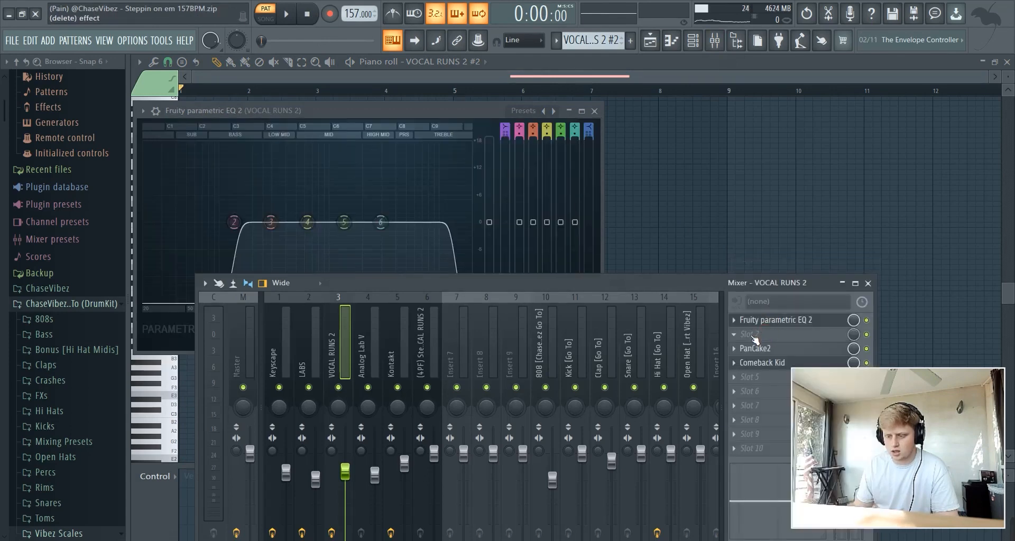
left_click(752, 337)
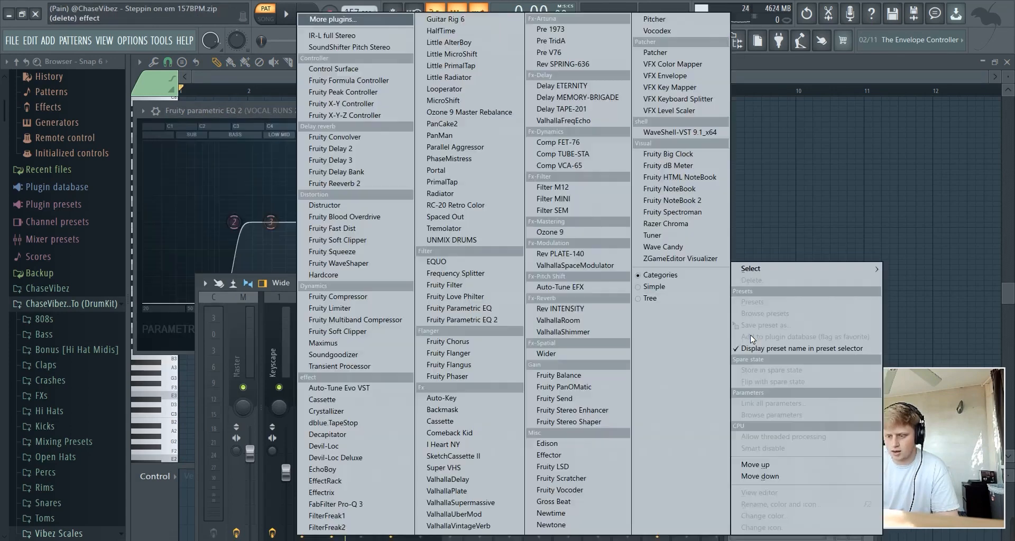
left_click(490, 299)
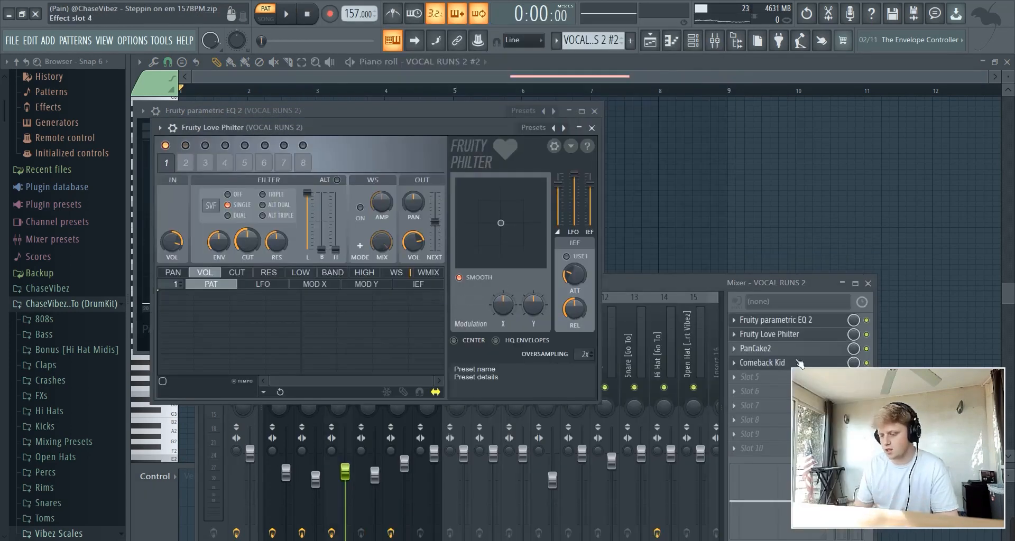
Keep PanCake2's LFO rate at 2 bars and inspect the Comeback Kid delay
left_click(762, 349)
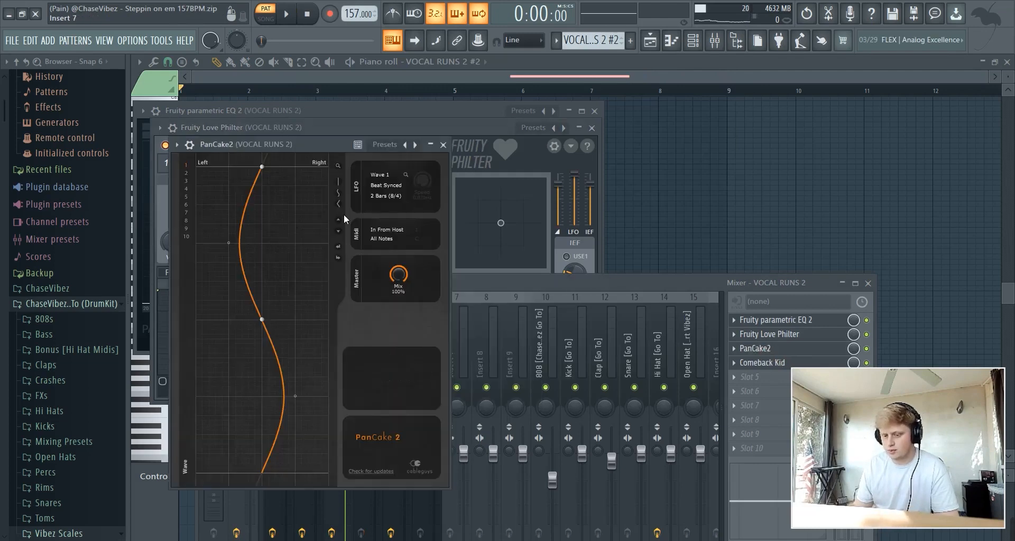
left_click(386, 196)
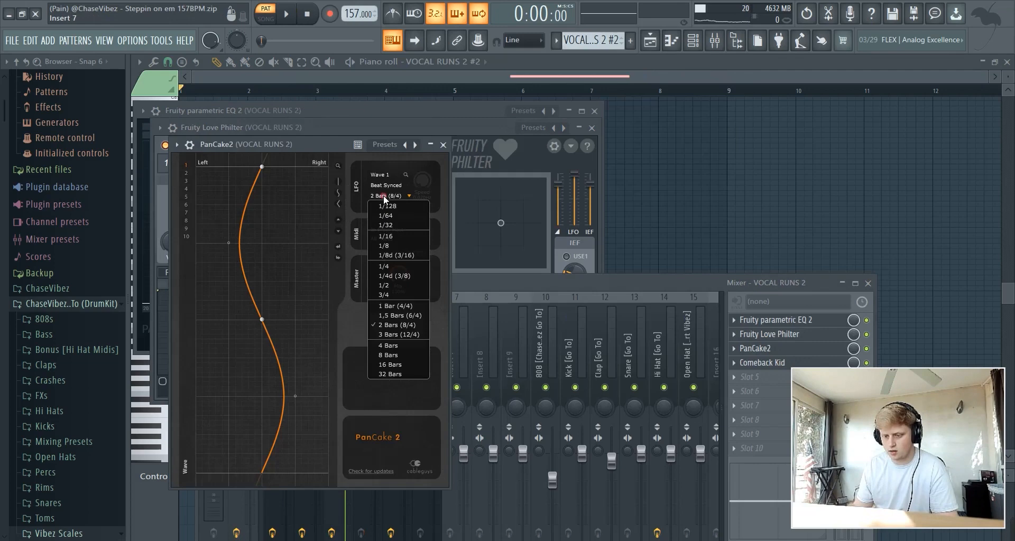
left_click(406, 323)
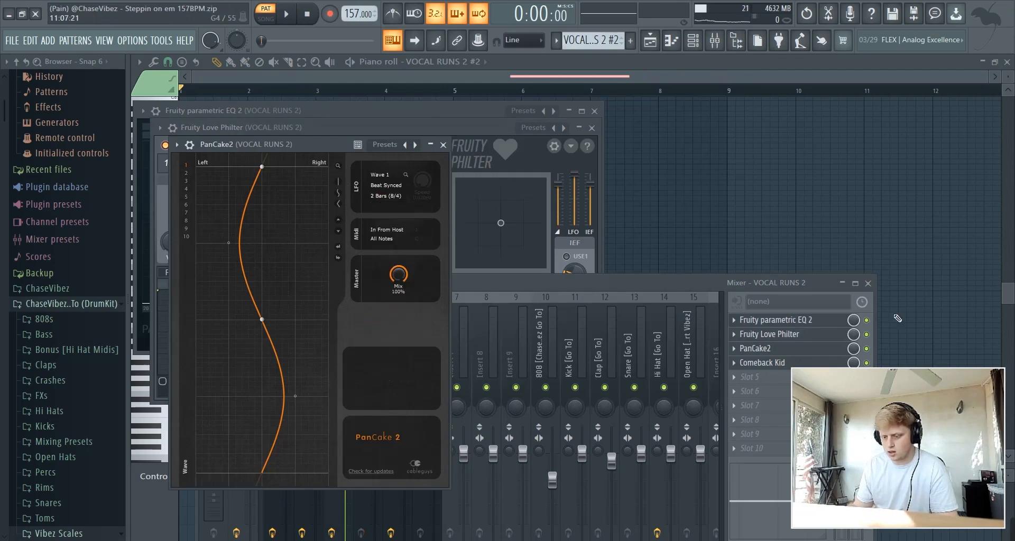
left_click(767, 365)
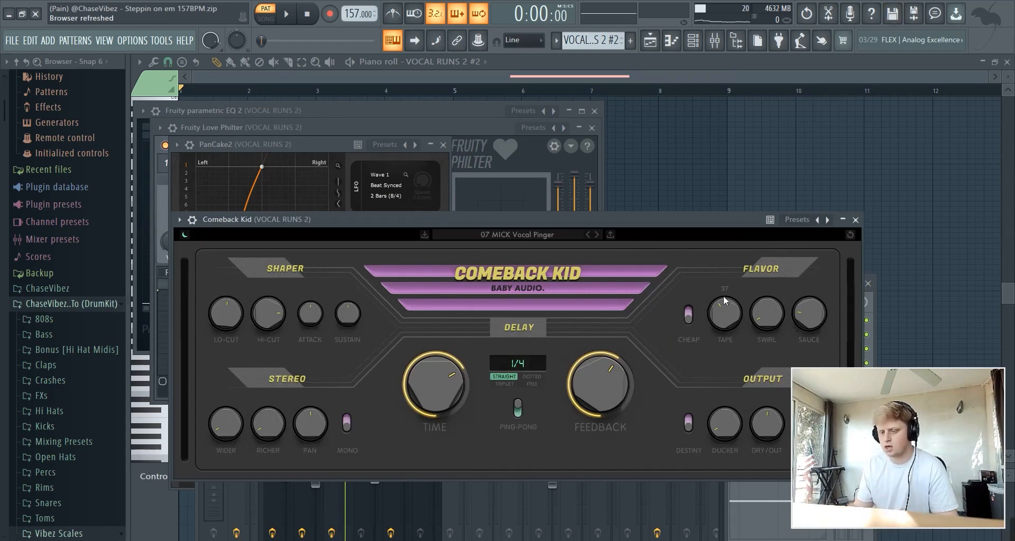
left_click(855, 219)
left_click_drag(381, 283, 383, 192)
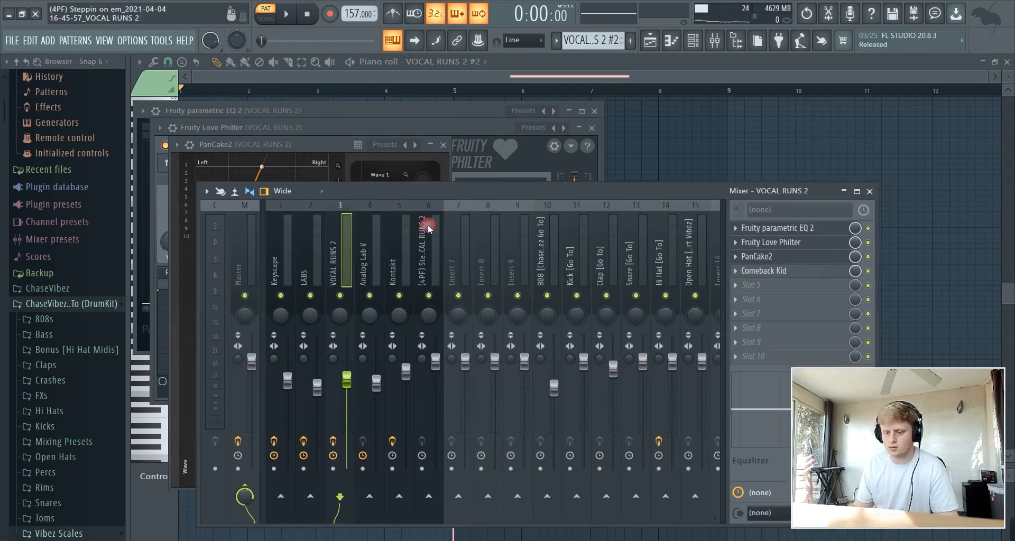
Arm insert 3 (VOCAL RUNS 2) for disk recording and check the render options
left_click(333, 469)
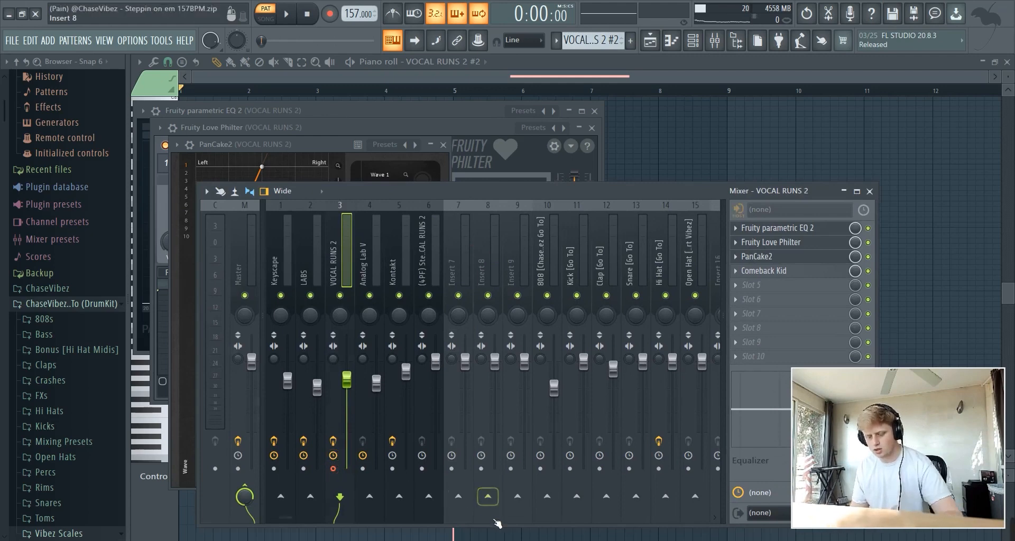
key("ctrl+alt+r")
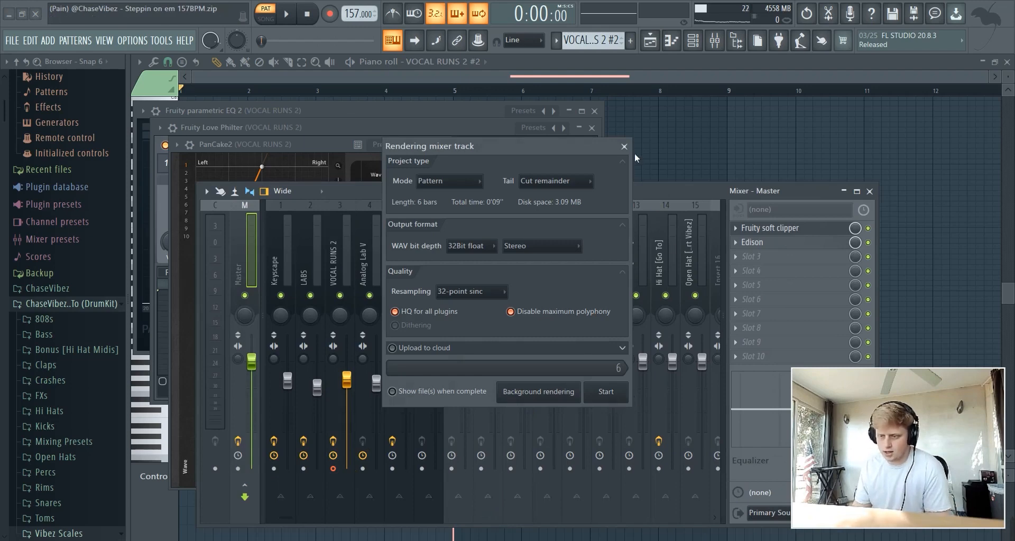
left_click(628, 122)
In the playlist, delete the VOCAL RUNS 2 audio clip on Track 4 at bar 9
left_click(653, 41)
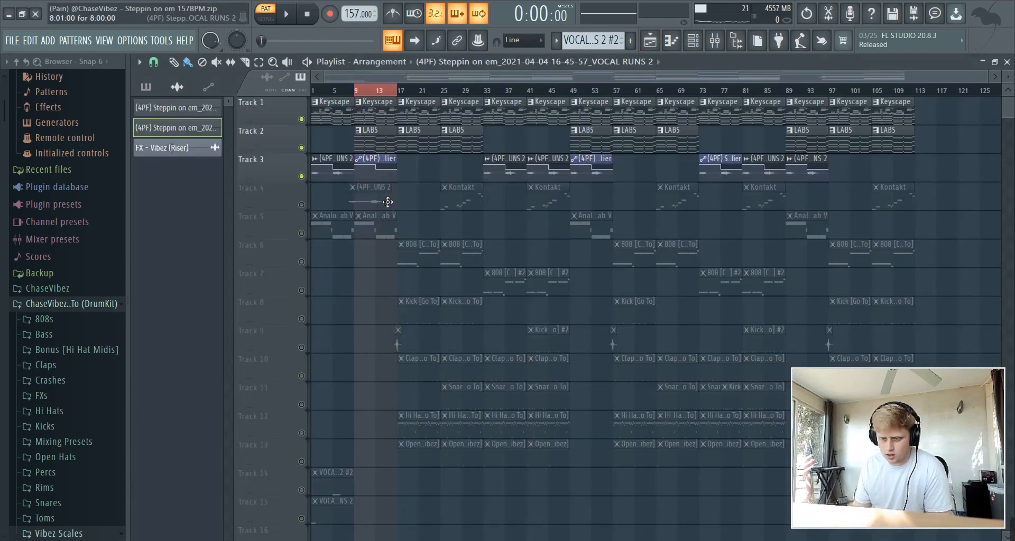
left_click_drag(387, 202, 390, 201)
left_click_drag(379, 167, 384, 169)
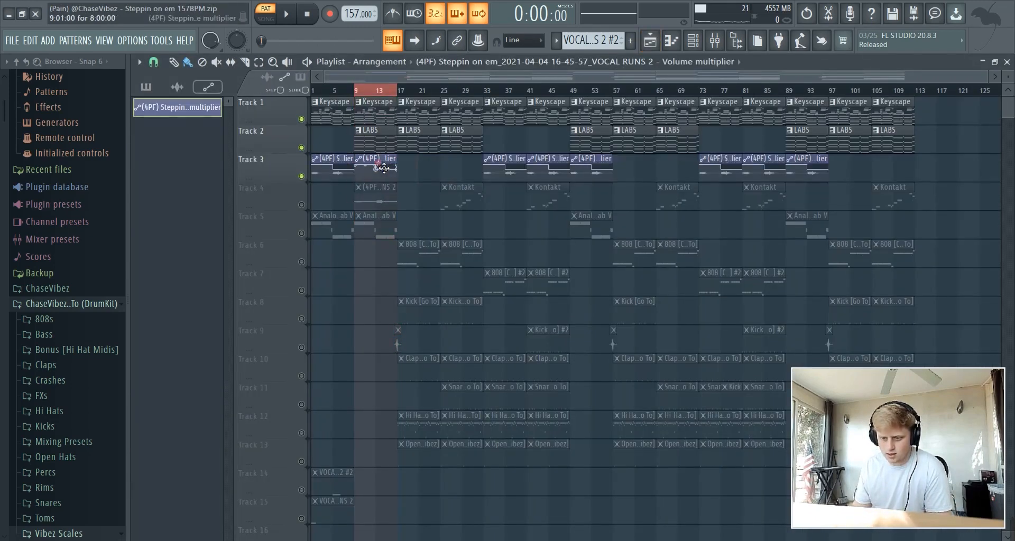
left_click(387, 200)
right_click(392, 185)
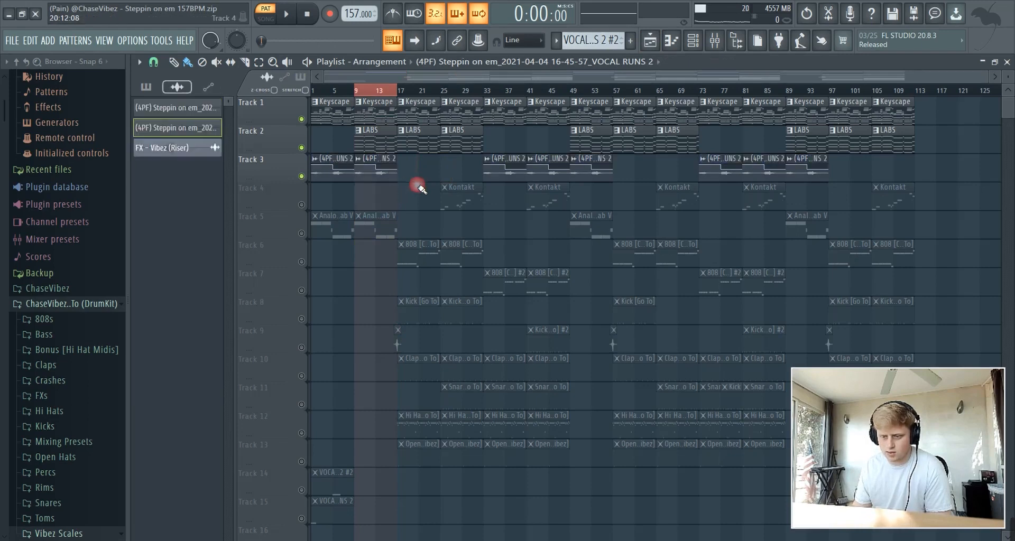
Unmute Track 5 and inspect the Analog Lab V pattern notes and instrument window
left_click(304, 235)
left_click(391, 234)
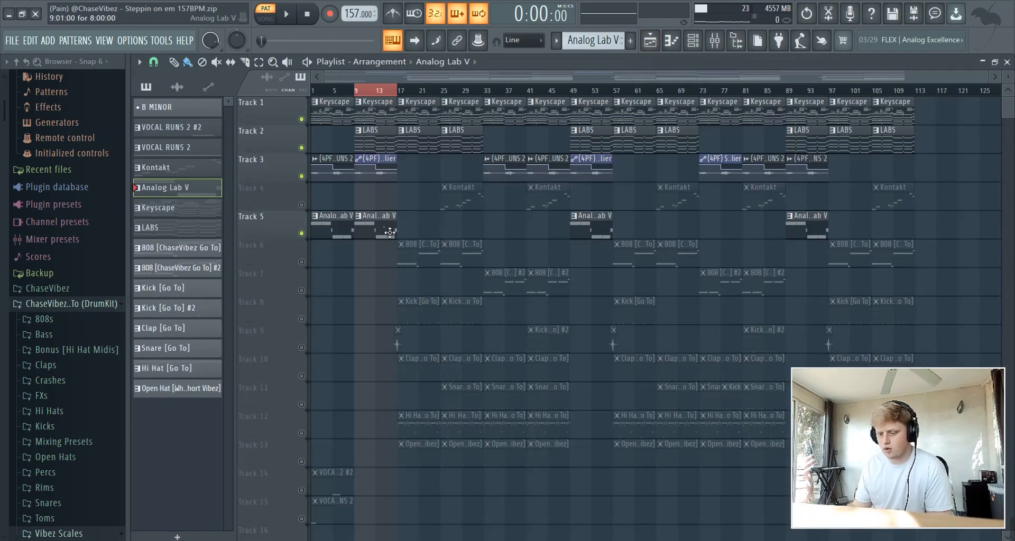
double_click(390, 231)
left_click(449, 78)
left_click(736, 43)
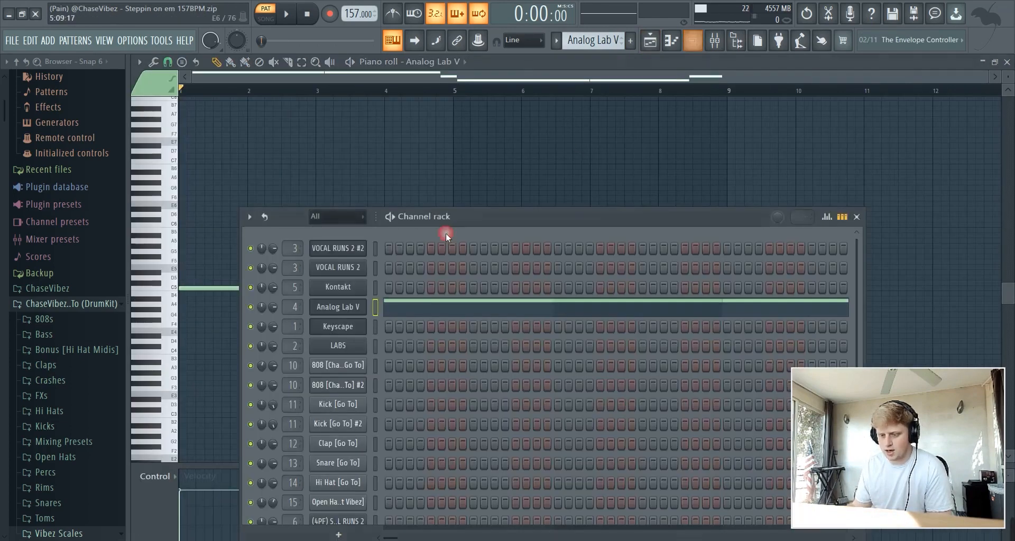
left_click(349, 309)
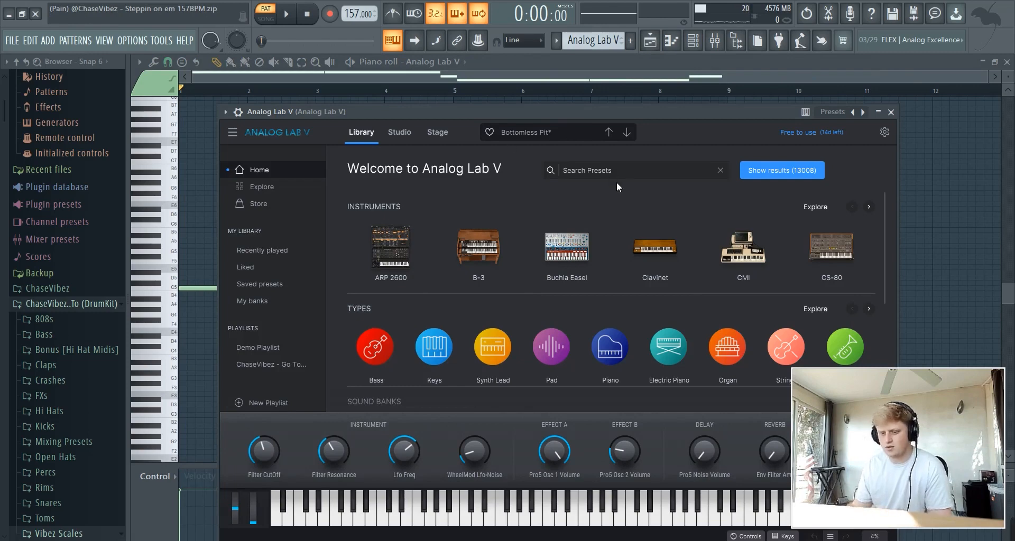
left_click(592, 67)
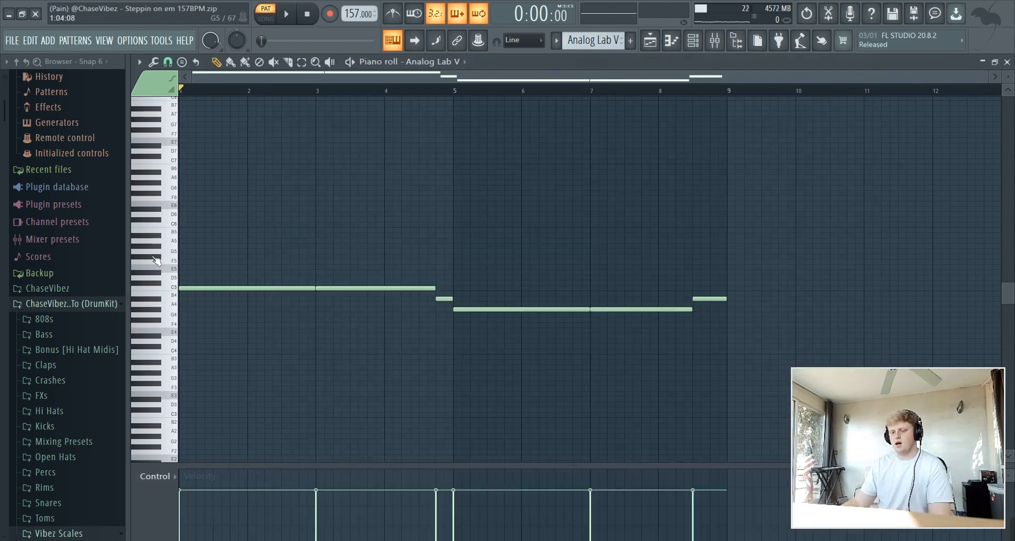
Audition the Analog Lab V melody pattern, then play the whole song and return to the playlist
key("space")
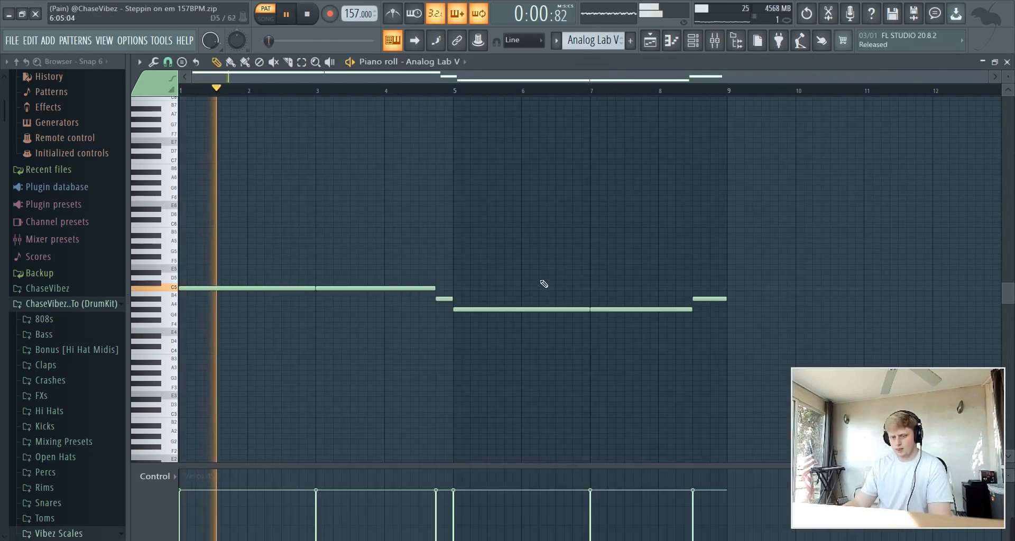
key("space")
key("l")
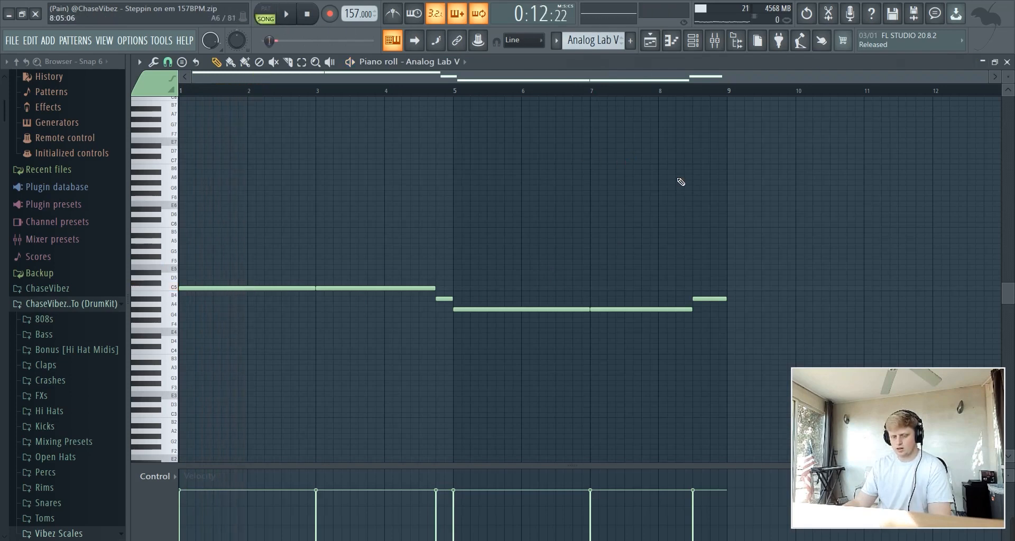
key("space")
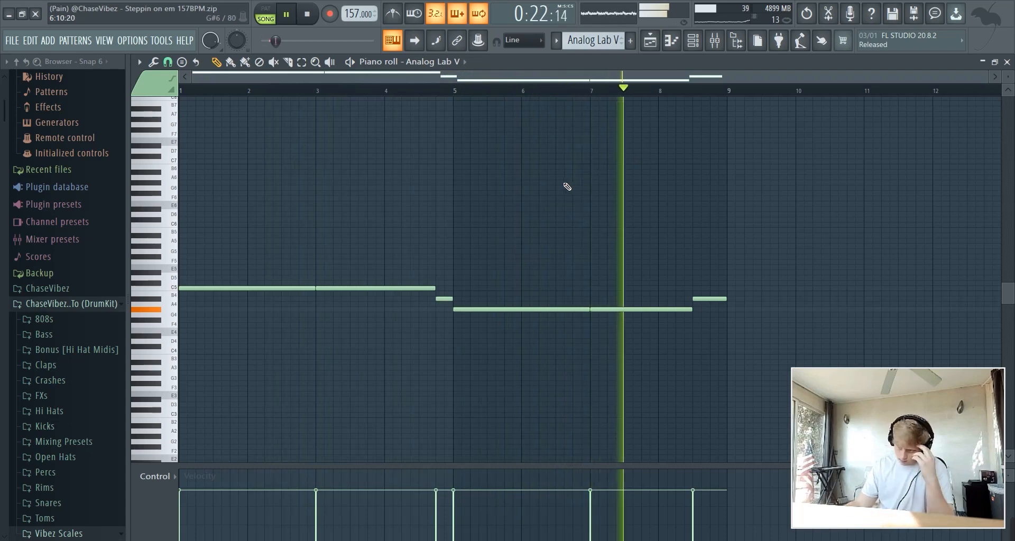
key("space")
left_click(653, 48)
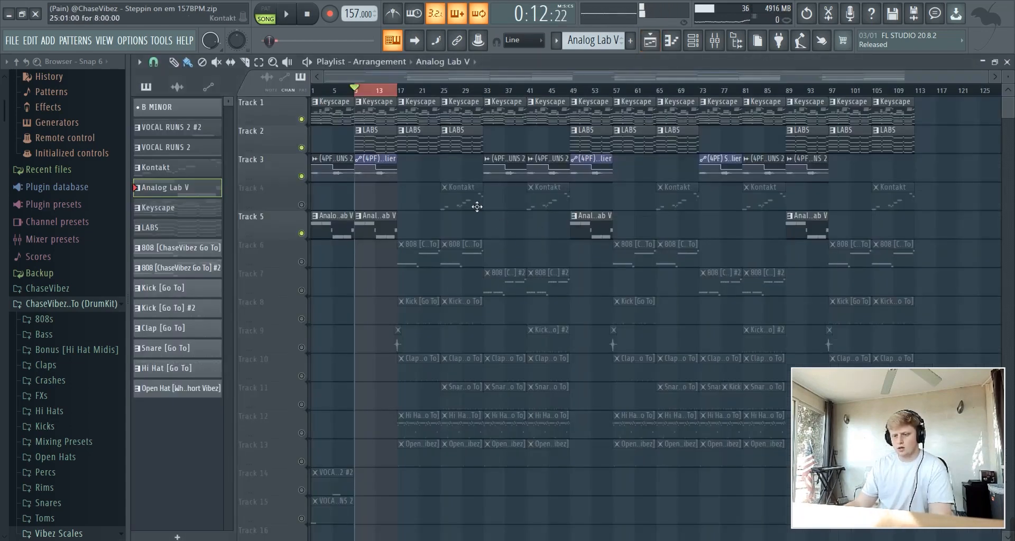
Unmute Track 4 holding the Kontakt clips and bring up its mixer insert
left_click_drag(467, 217, 383, 215)
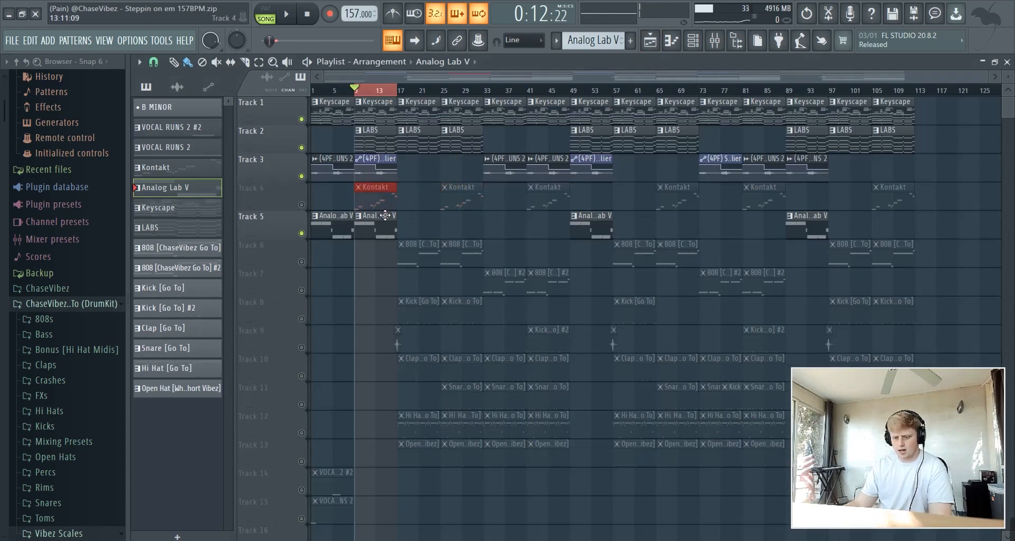
left_click(301, 204)
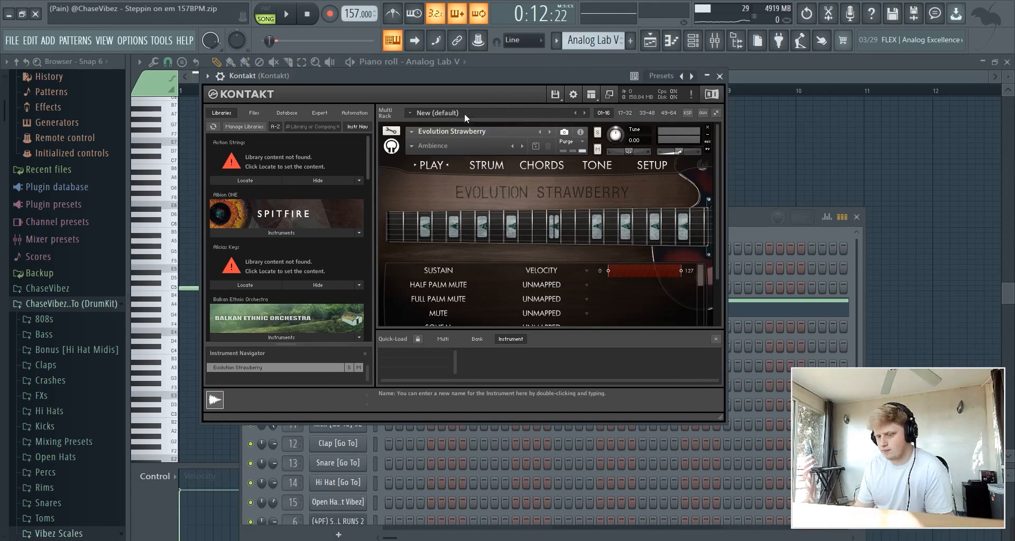
left_click(714, 40)
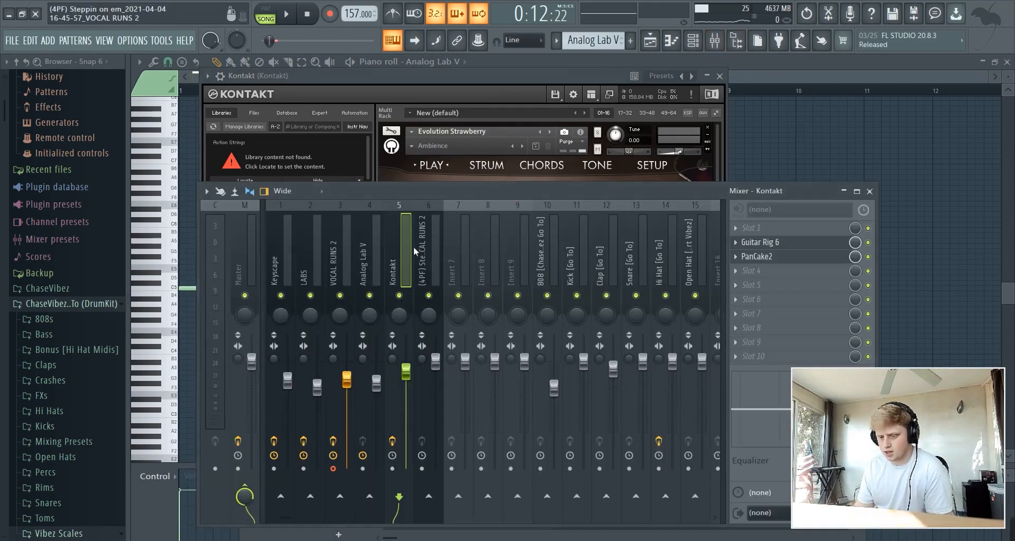
Inspect the Guitar Rig 6 and PanCake2 effects on the Kontakt insert, then close both
left_click(804, 245)
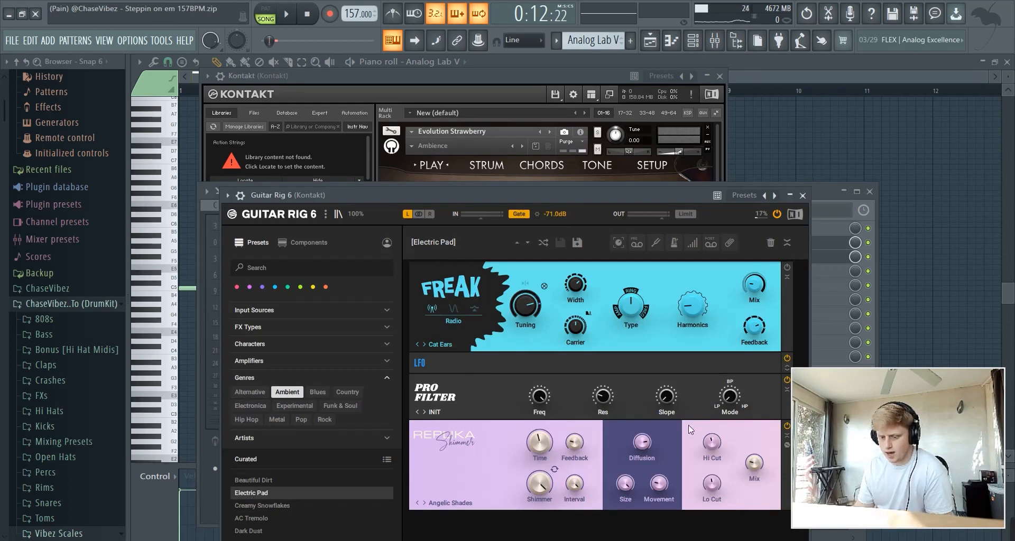
left_click_drag(586, 191, 552, 133)
left_click(733, 343)
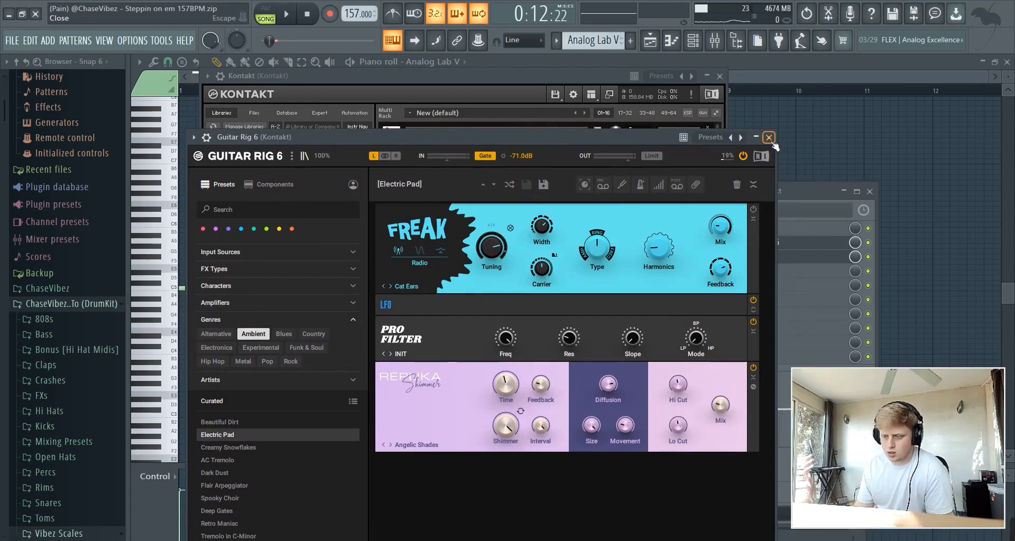
left_click(770, 137)
left_click(823, 256)
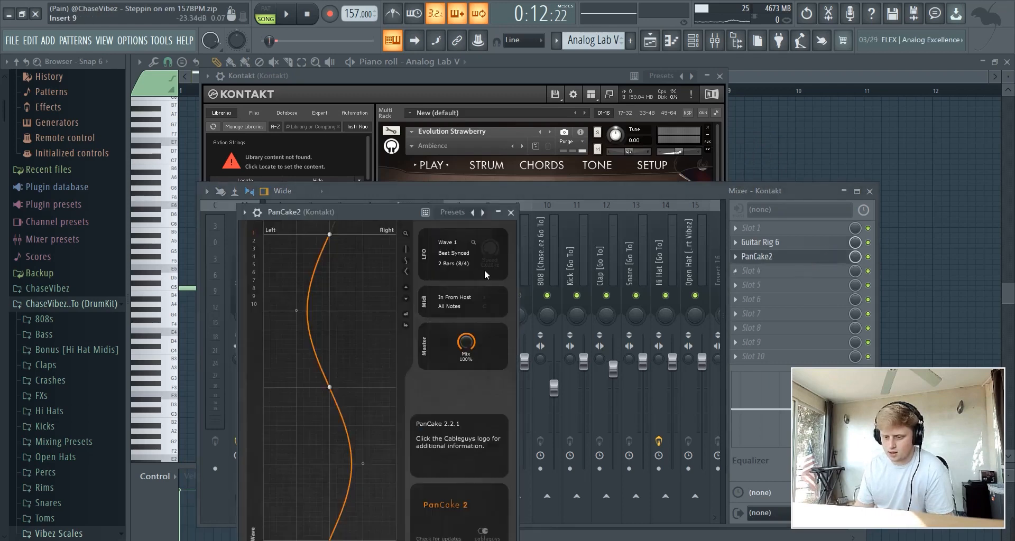
left_click(511, 212)
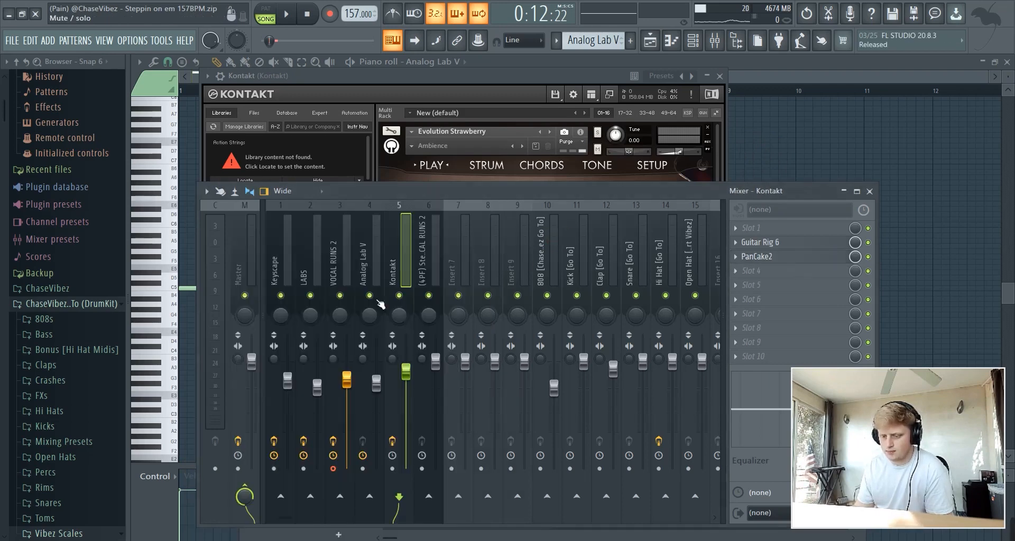
Review the Kontakt melody in the piano roll, then stop and return to the playlist
left_click(760, 78)
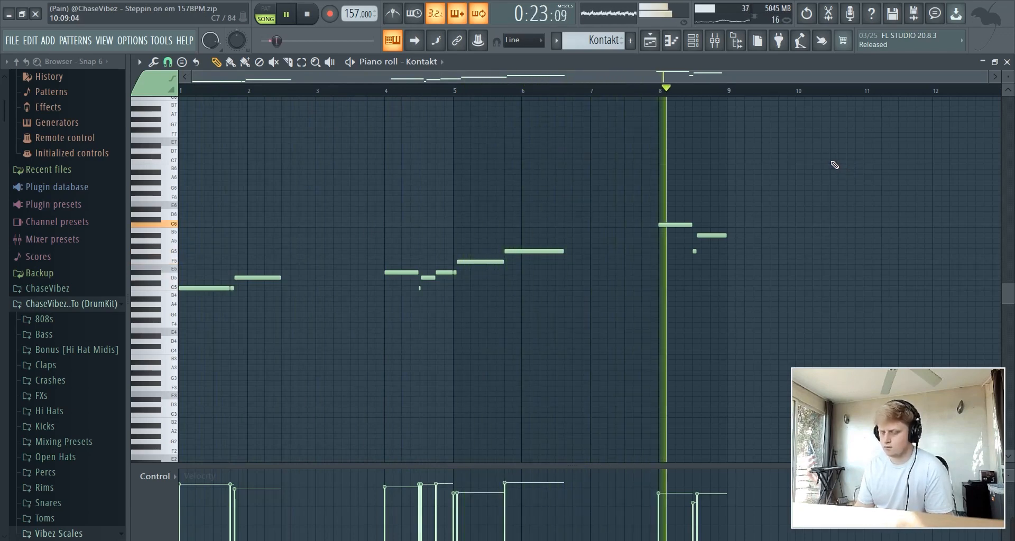
key("space")
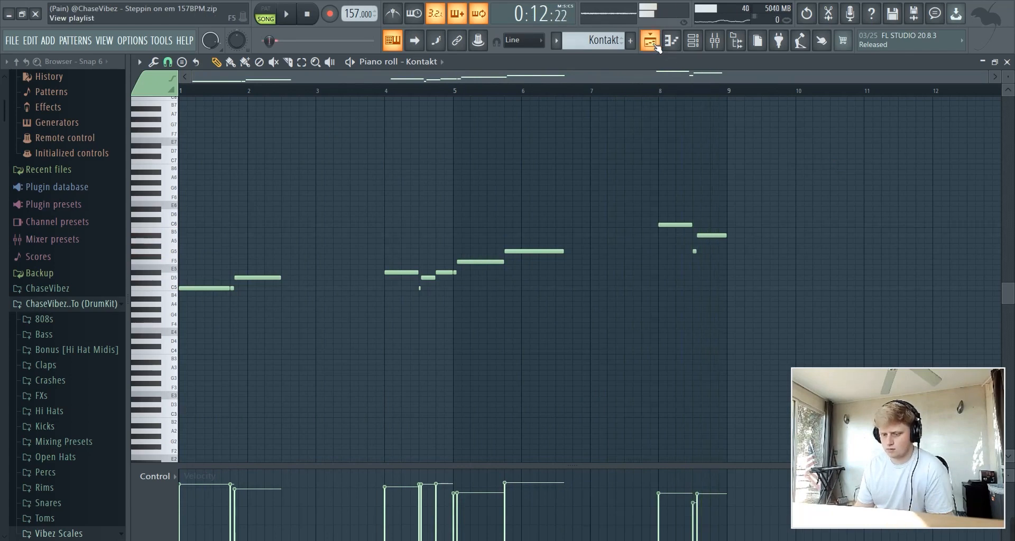
key("F5")
Solo drum tracks 6–13 from bar 17, select bars 17–25, and mute Track 9
left_click(398, 92)
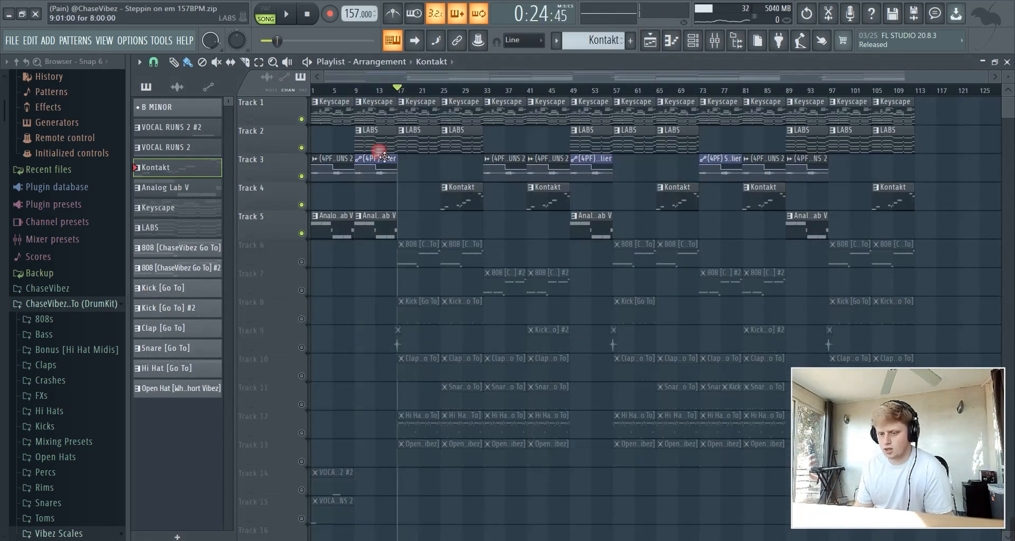
right_click(301, 259)
right_click(302, 261)
left_click(301, 290)
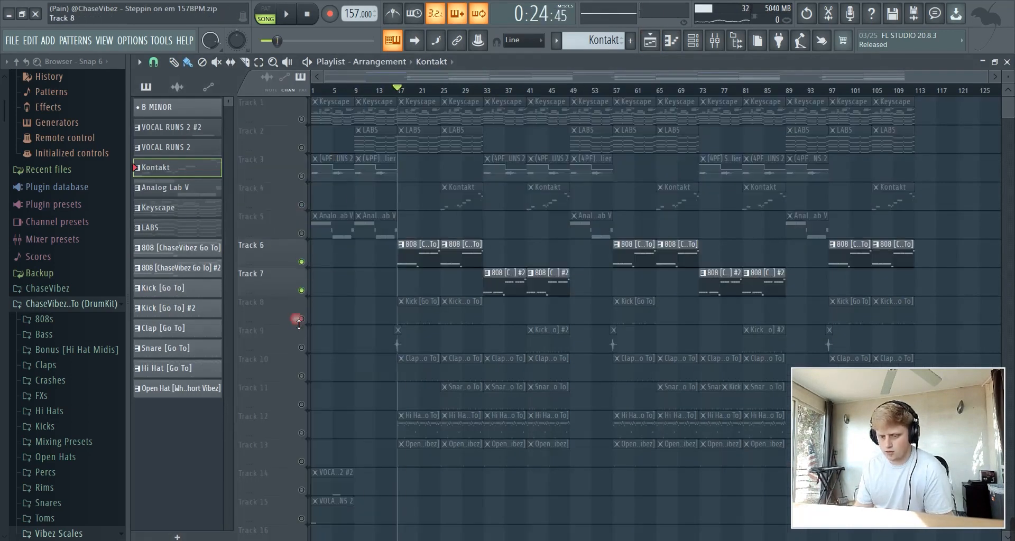
left_click(301, 319)
left_click(301, 347)
left_click(301, 376)
left_click(301, 405)
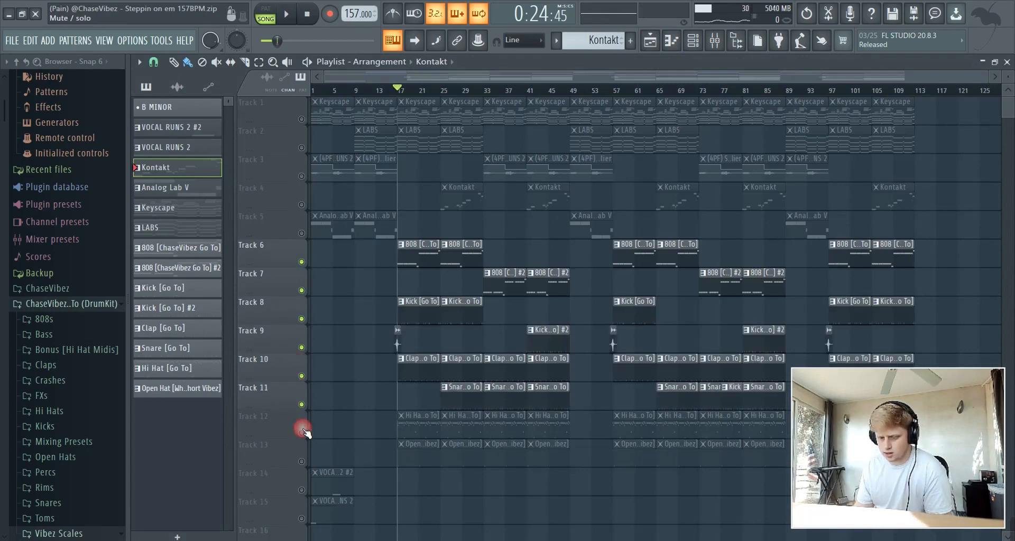
left_click(301, 433)
left_click(301, 462)
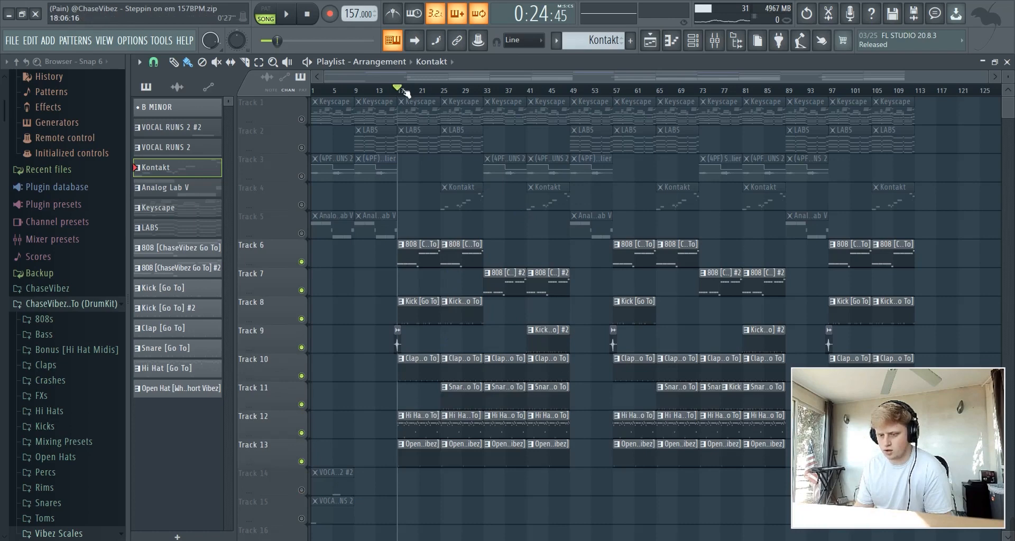
left_click_drag(402, 94, 438, 94)
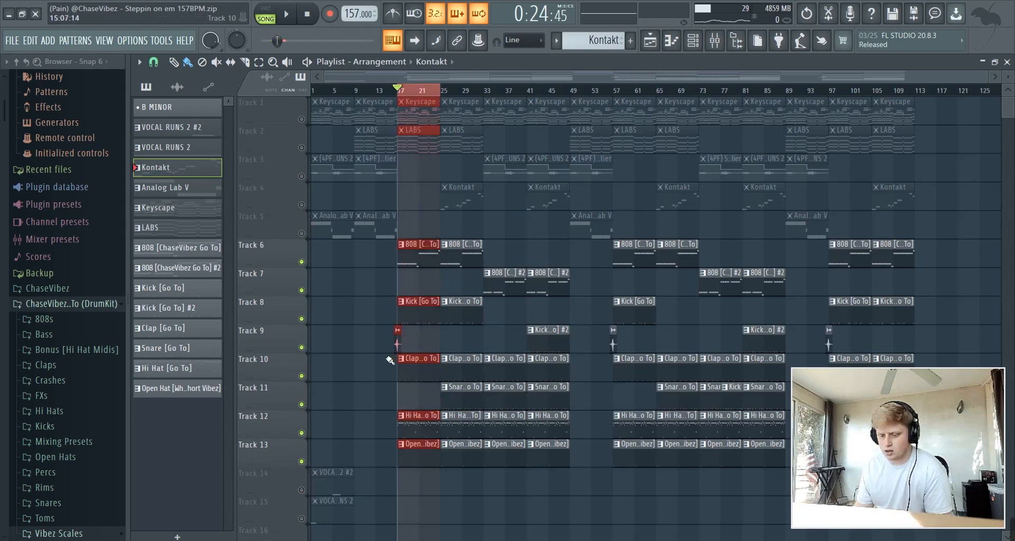
left_click(302, 348)
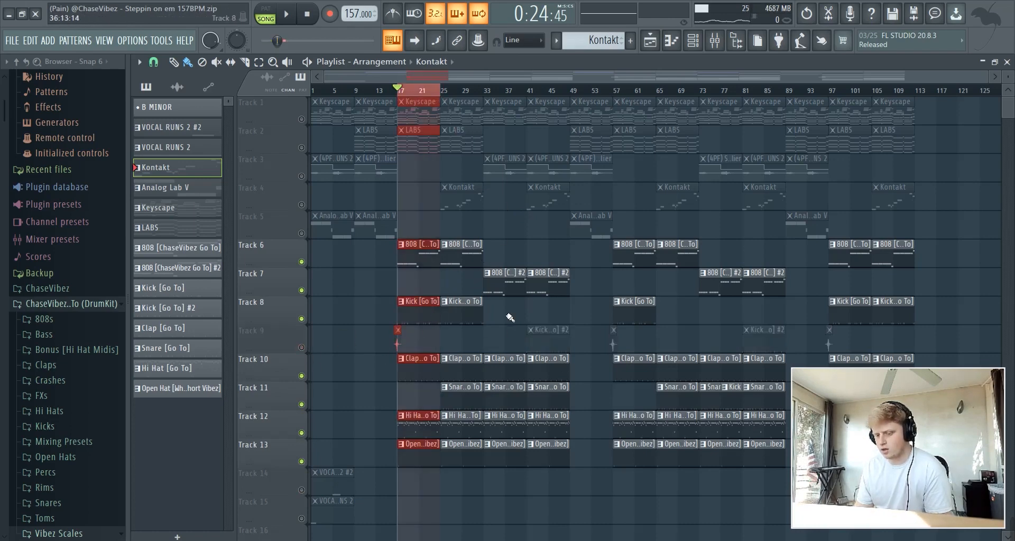
Play the song while reviewing the 808 [ChaseVibez Go To] and next drum pattern's notes
double_click(426, 261)
key("space")
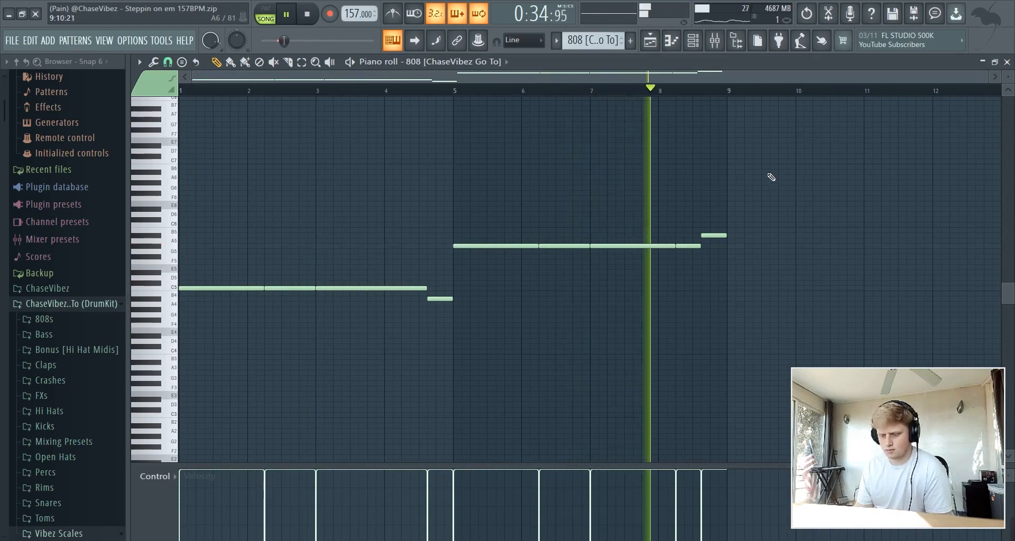
left_click(651, 41)
left_click(497, 283)
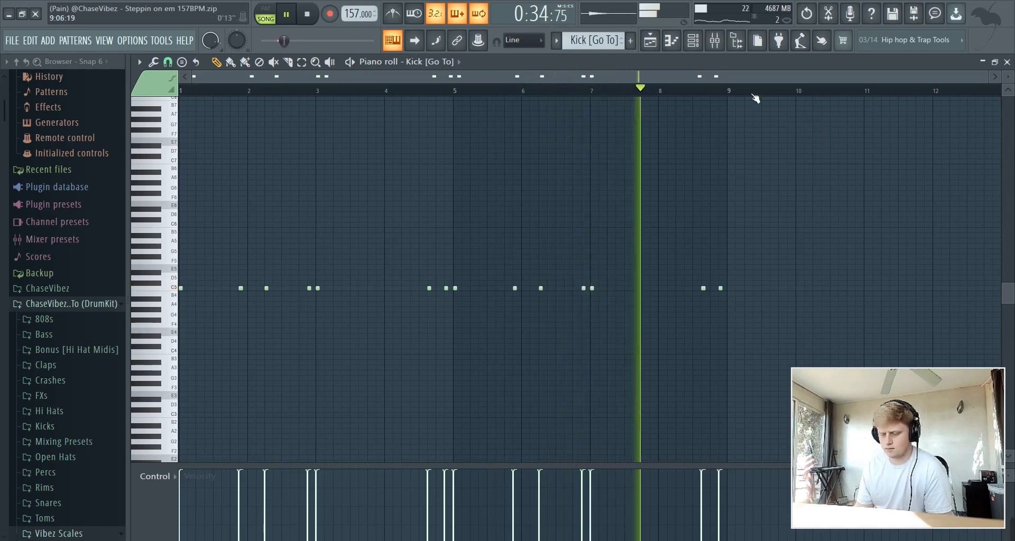
left_click(651, 45)
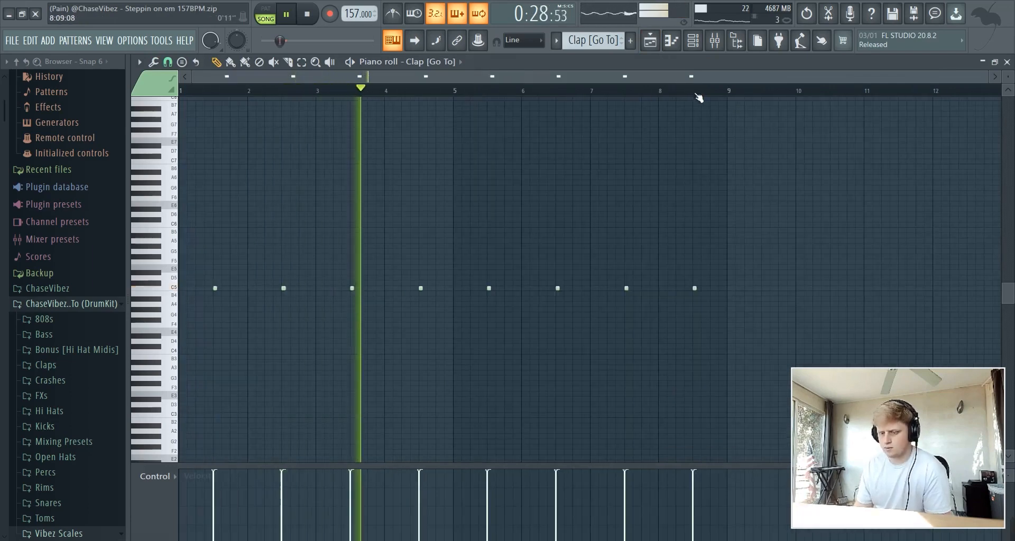
left_click(669, 46)
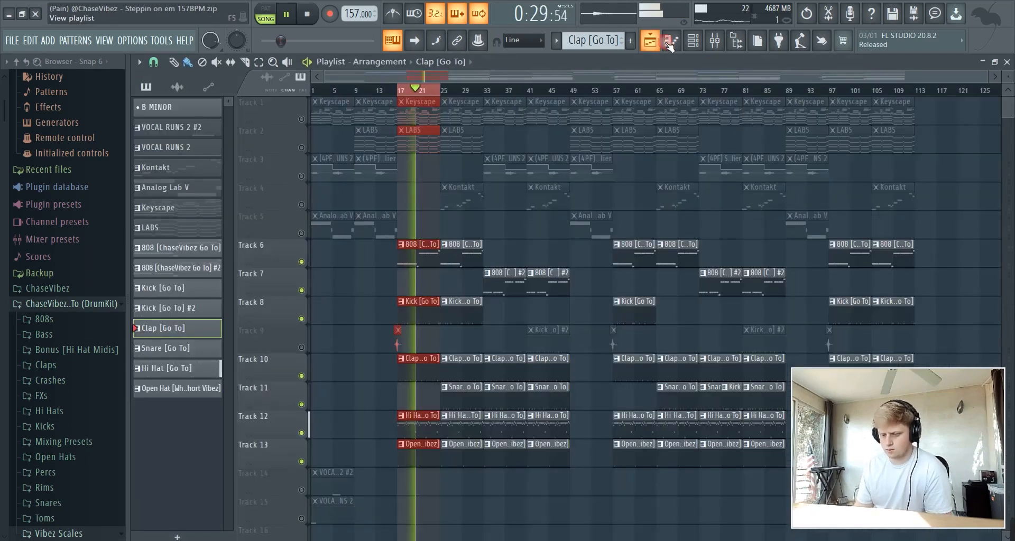
Review the Hi Hat and Open Hat pattern notes, then stop and clear the bars 17–25 selection
double_click(434, 430)
scroll(841, 168, "down", 1)
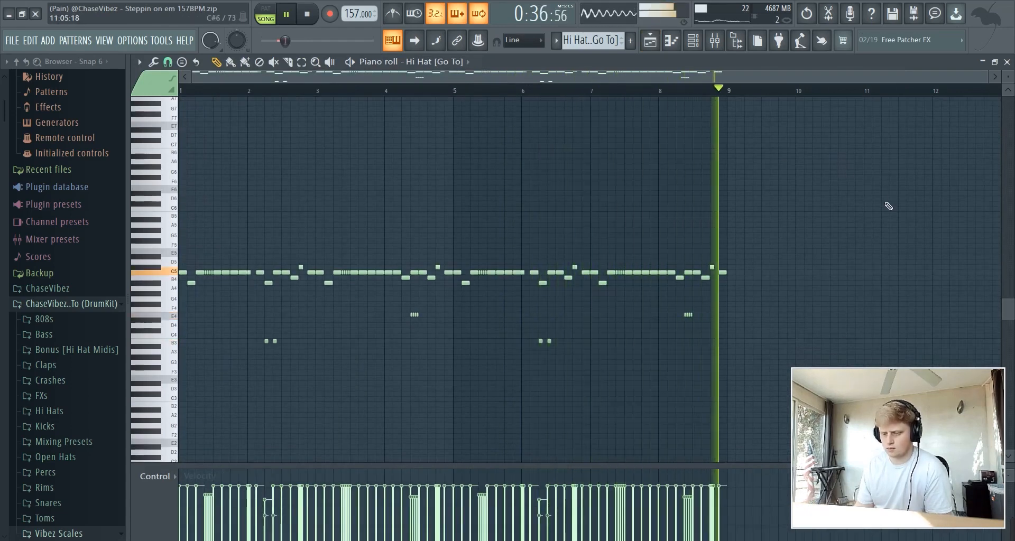
left_click(657, 45)
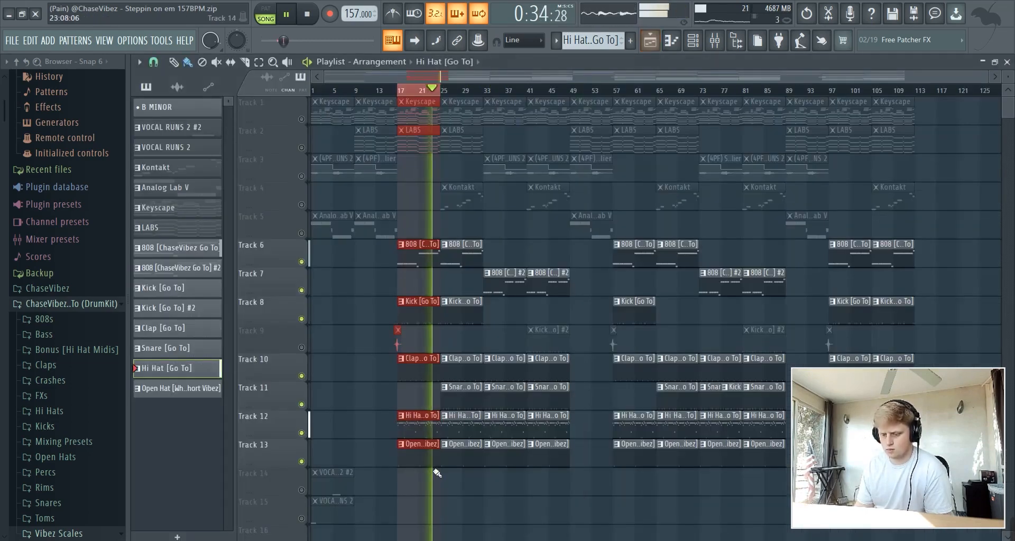
double_click(428, 465)
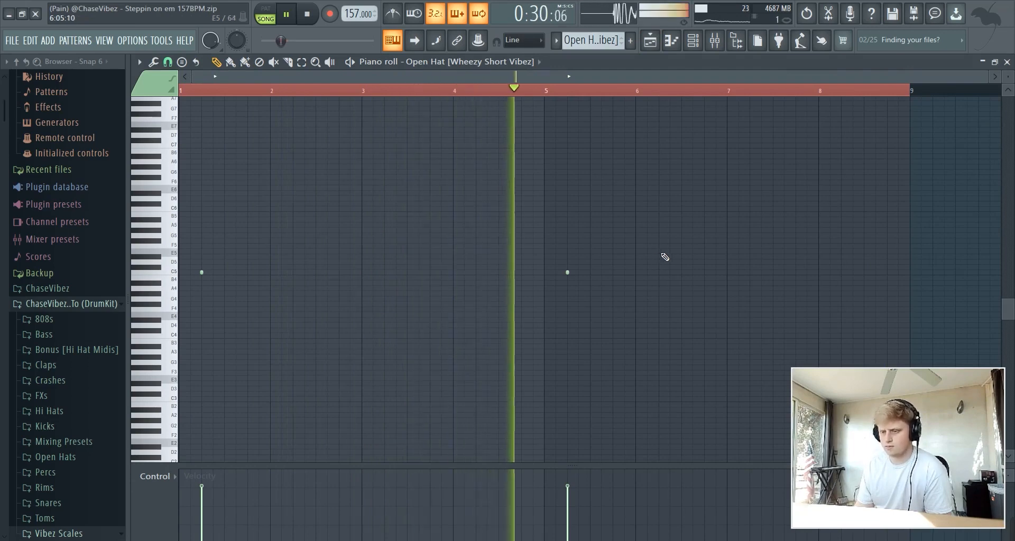
left_click(654, 45)
left_click(657, 48)
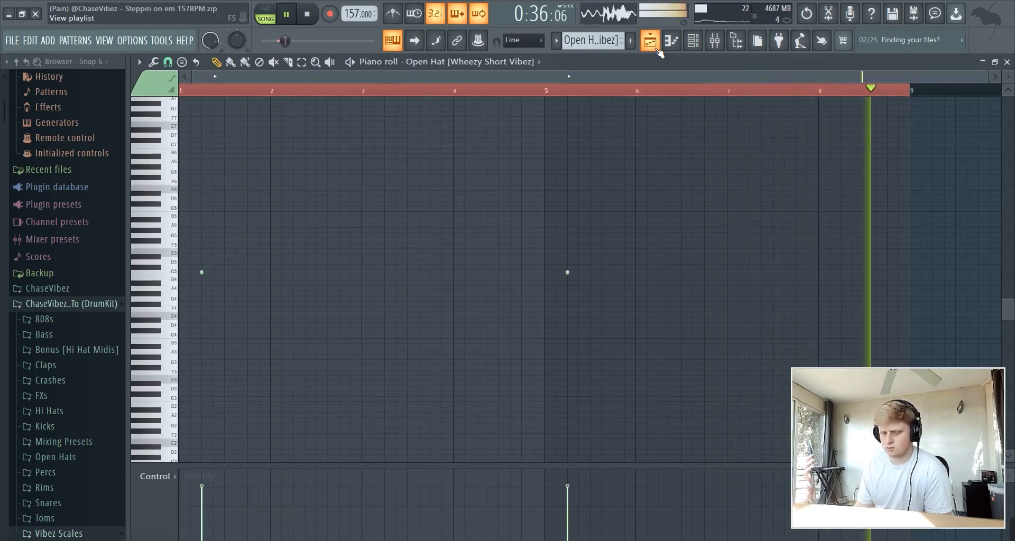
left_click(655, 45)
key("space")
right_click(432, 93)
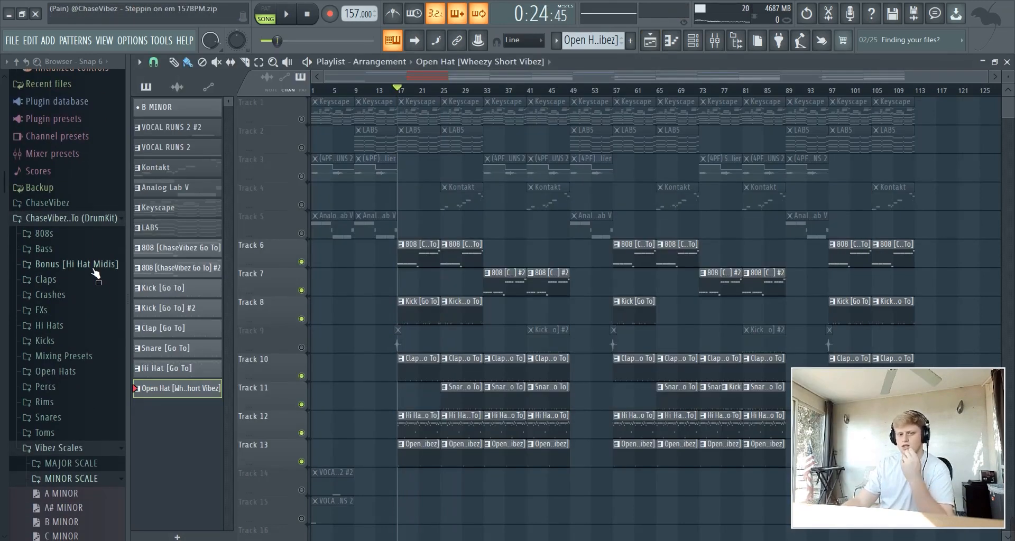
left_click(94, 269)
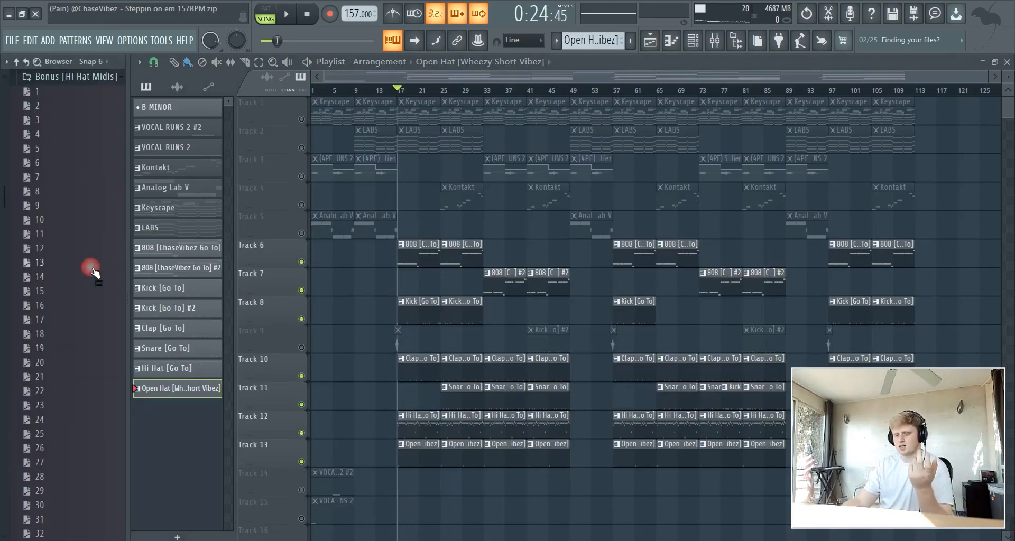
scroll(93, 272, "down", 5)
scroll(98, 219, "up", 10)
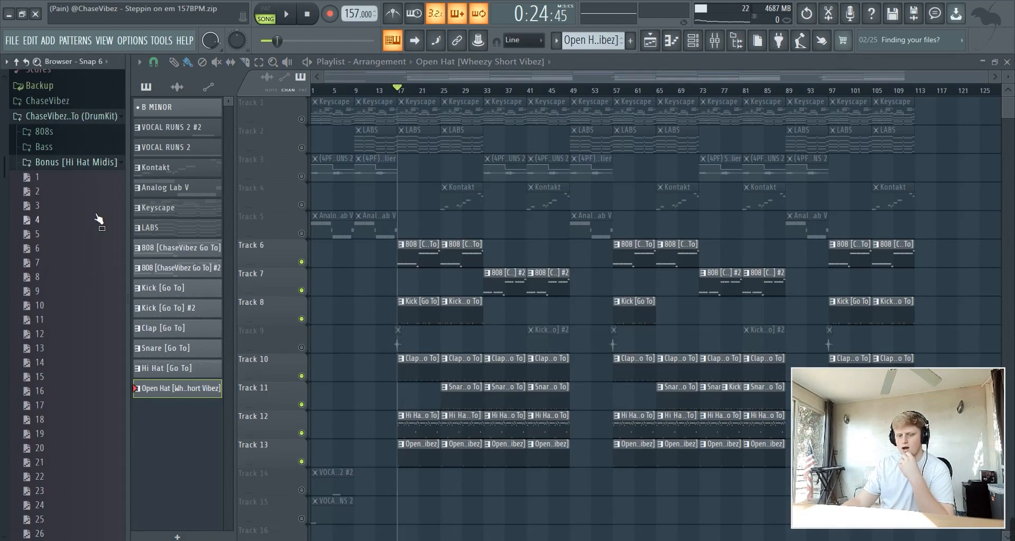
left_click(88, 168)
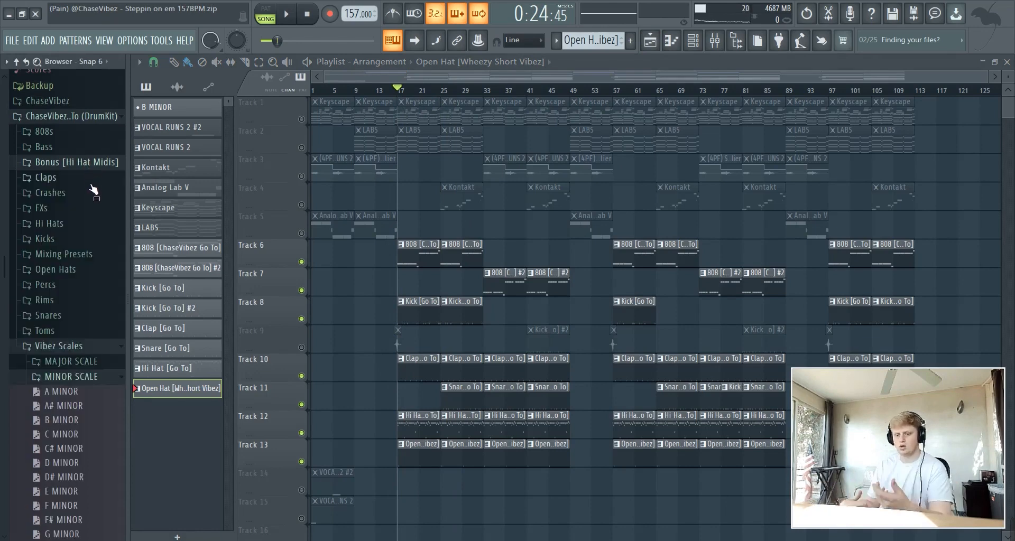
left_click(96, 255)
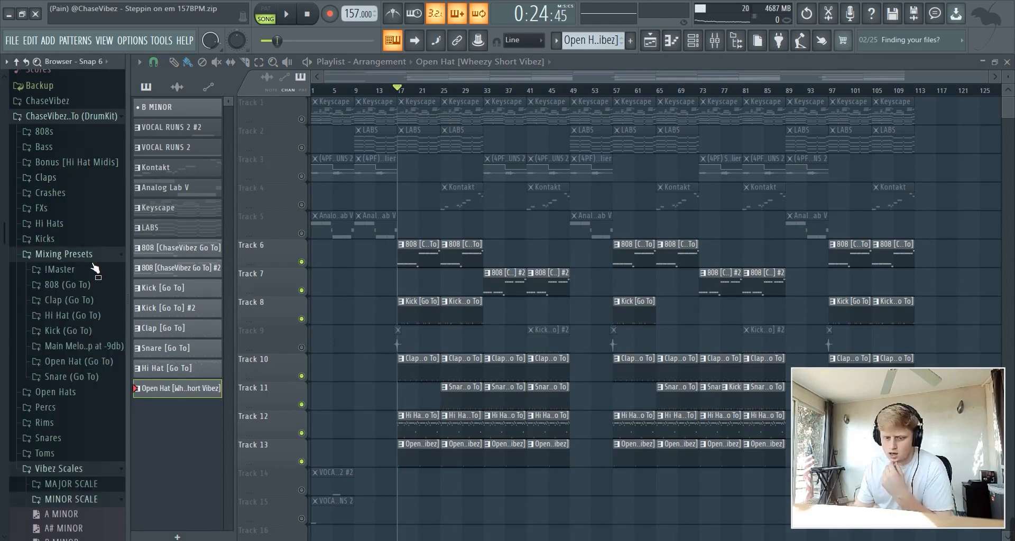
left_click(88, 256)
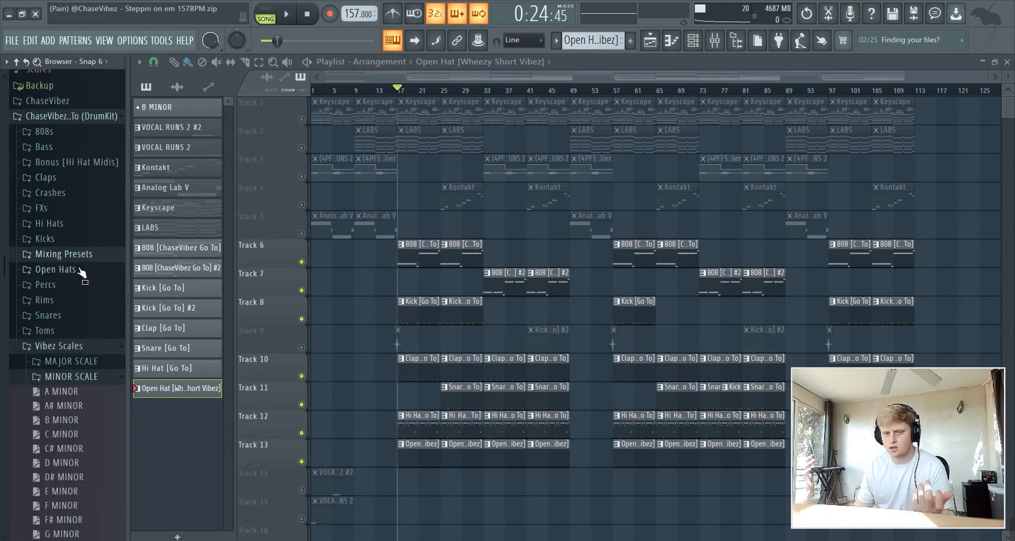
left_click(73, 379)
left_click(76, 333)
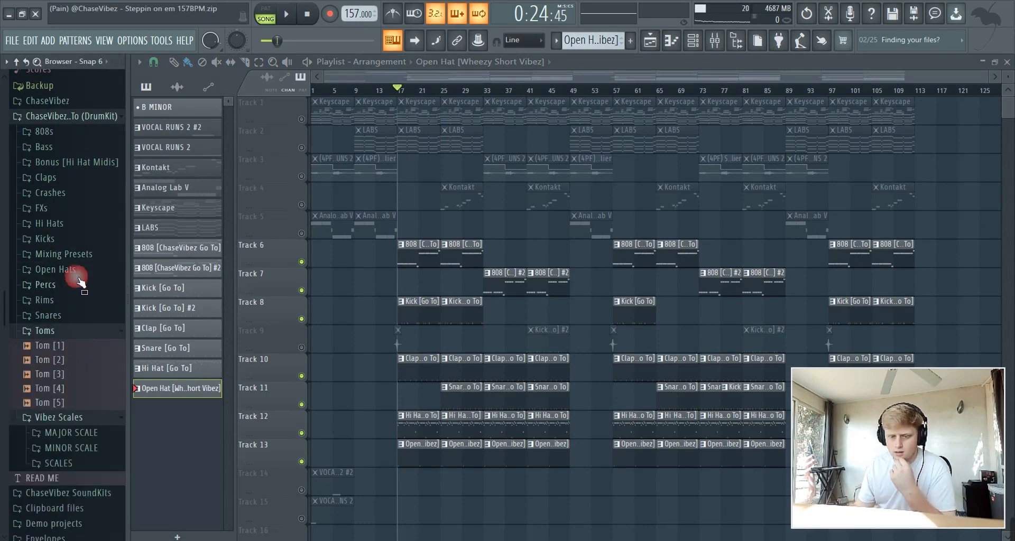
left_click(84, 271)
left_click(93, 252)
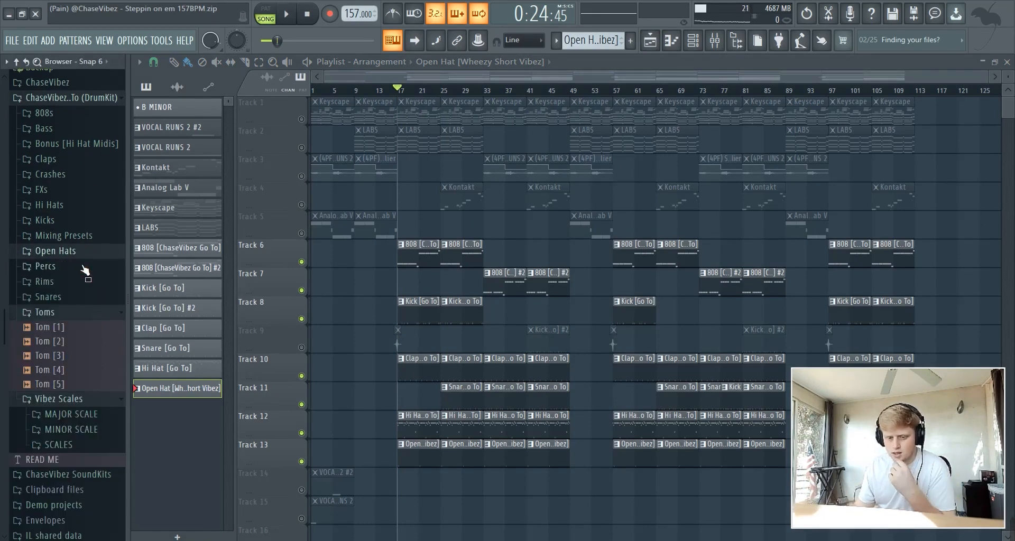
left_click(75, 300)
left_click(86, 296)
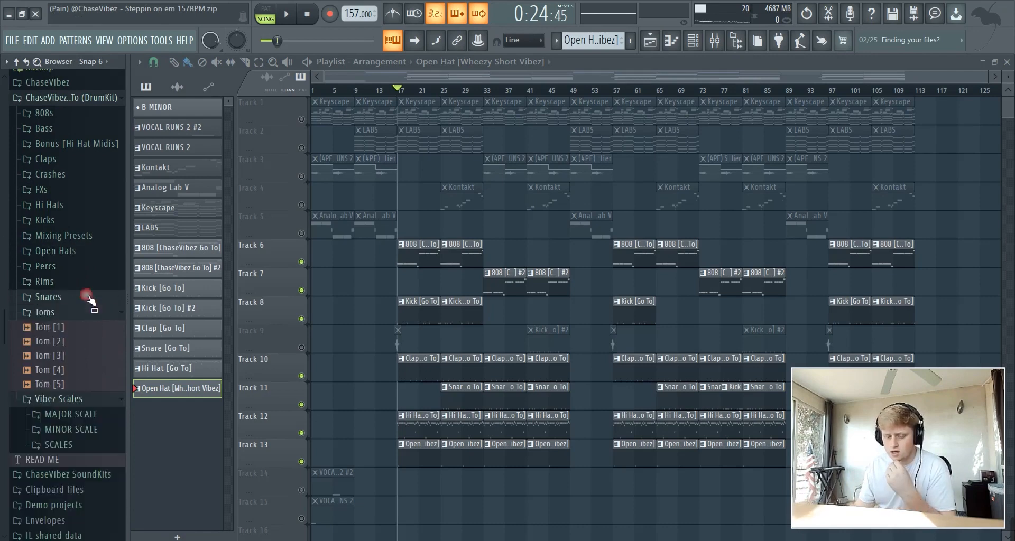
left_click(80, 313)
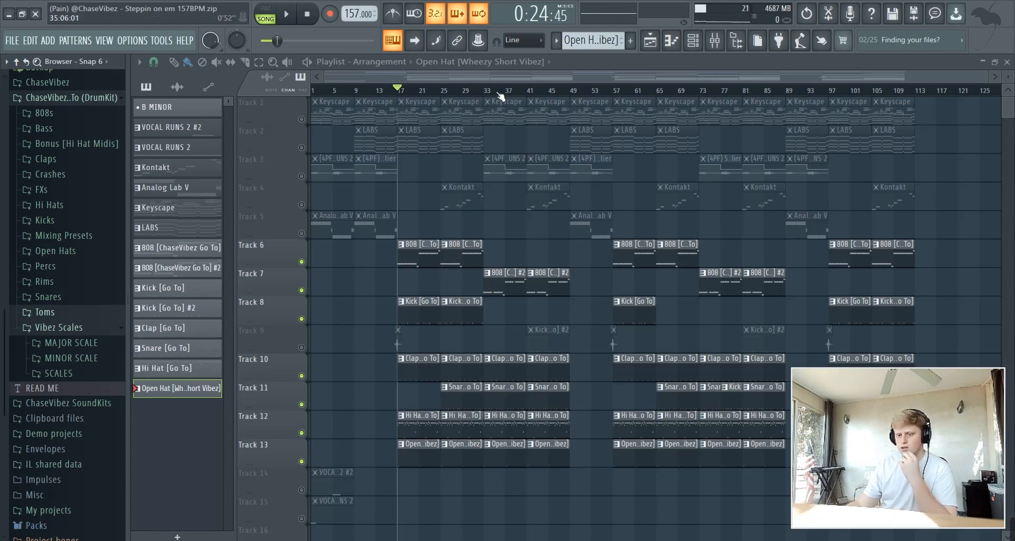
Select bars 33–47 and review the 808 #2, Kick #2 and Clap pattern notes
left_click_drag(485, 92, 559, 119)
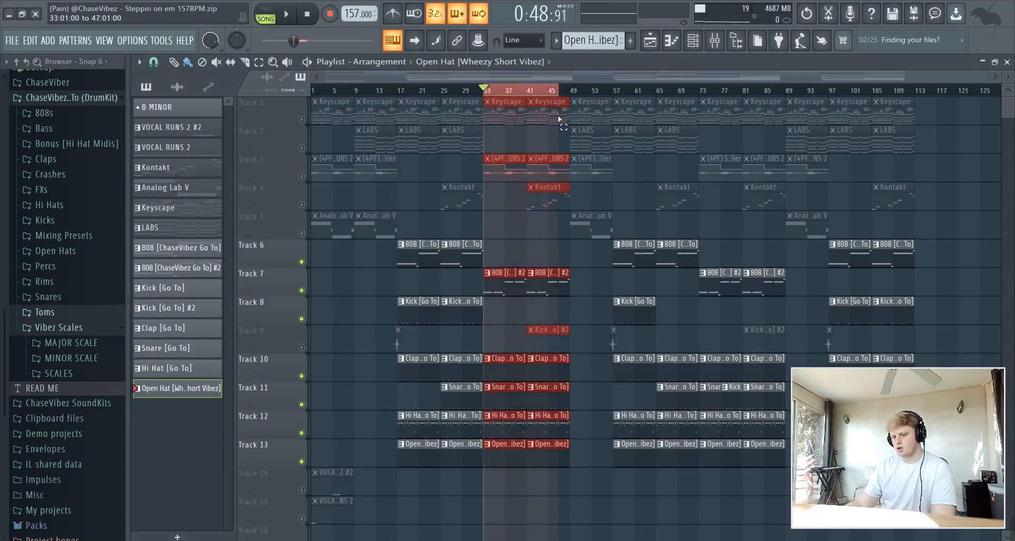
scroll(499, 94, "up", 4)
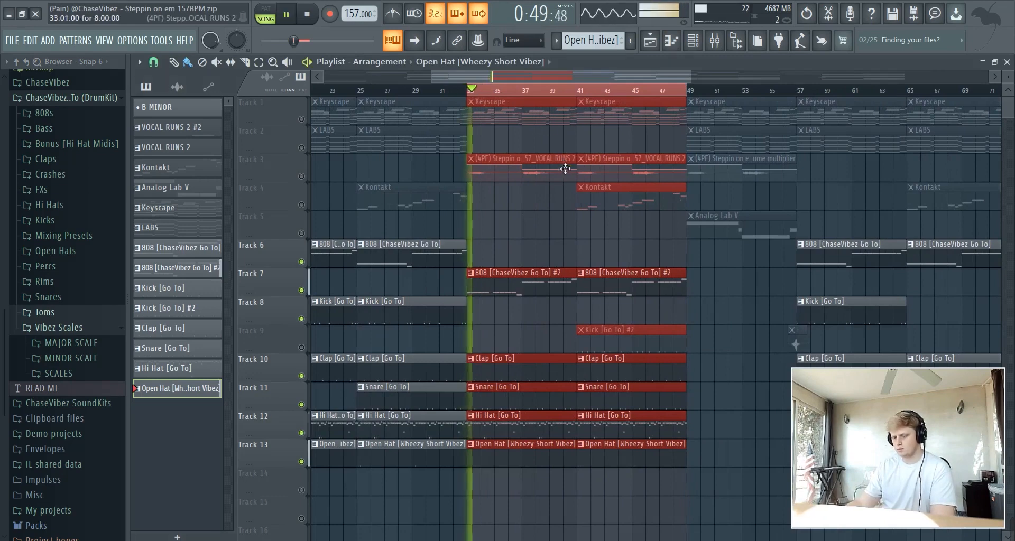
double_click(538, 288)
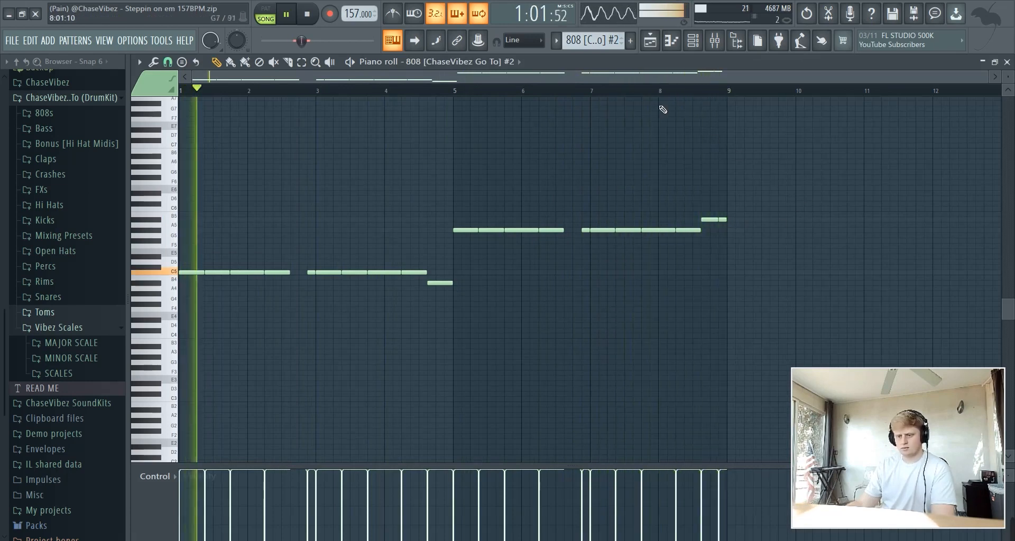
left_click(650, 42)
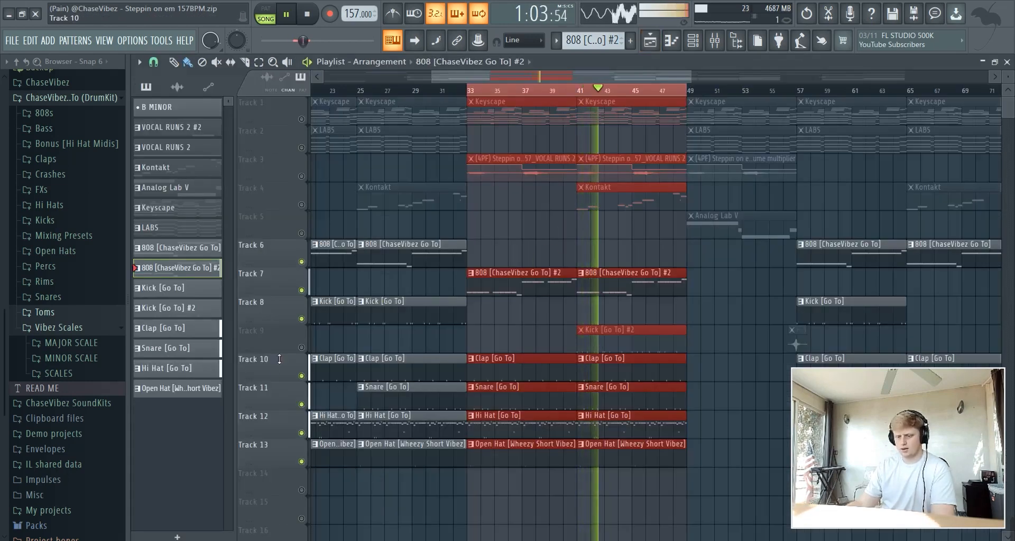
double_click(655, 341)
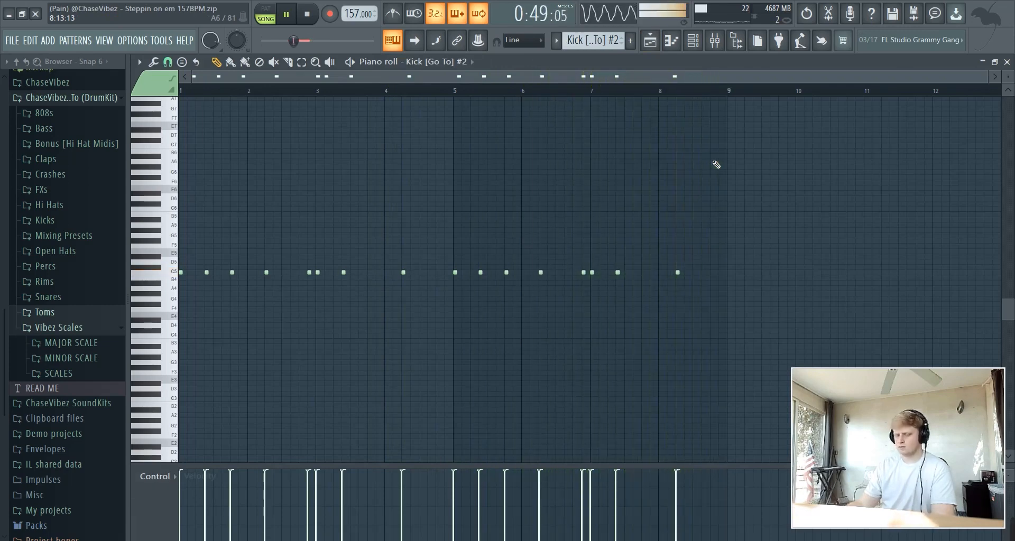
left_click(650, 40)
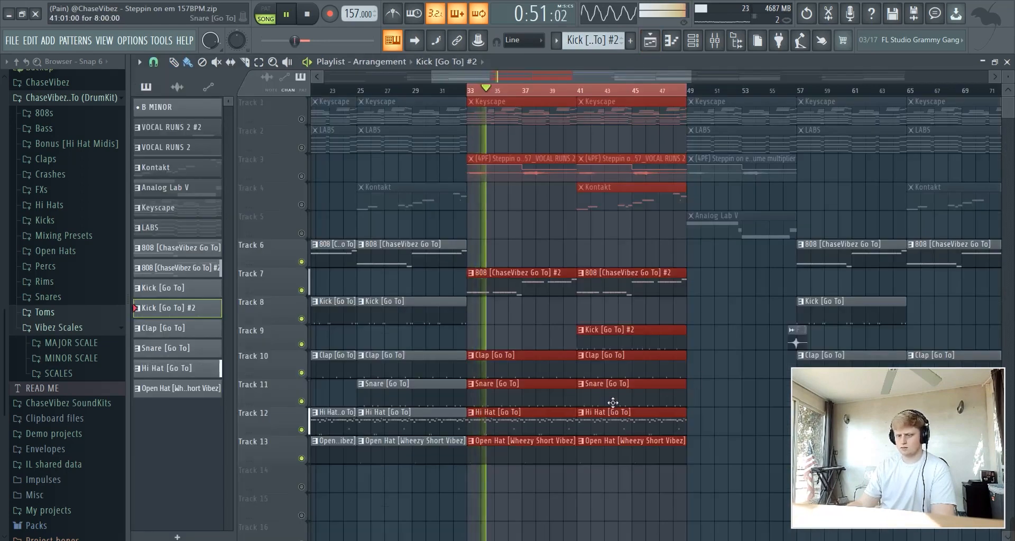
double_click(610, 364)
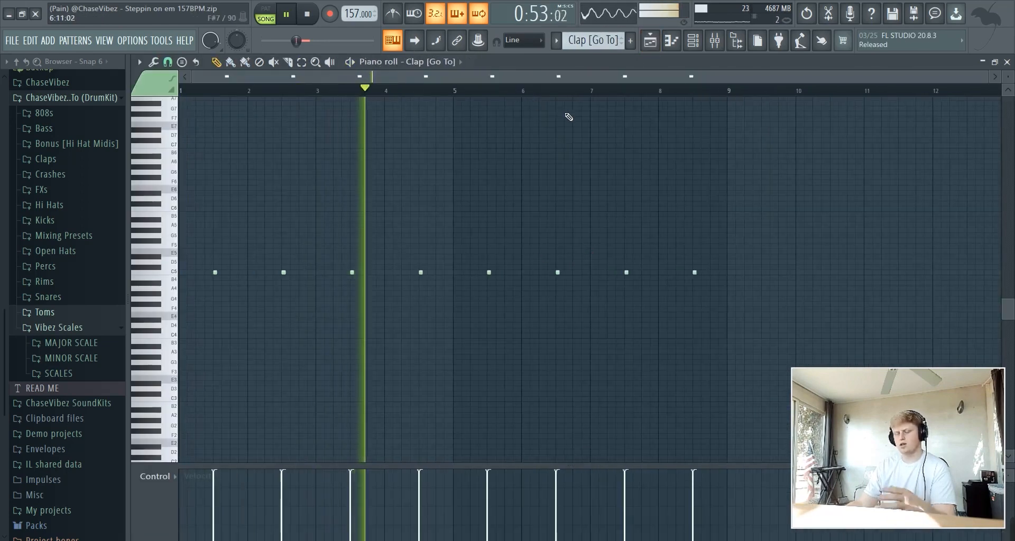
left_click(652, 45)
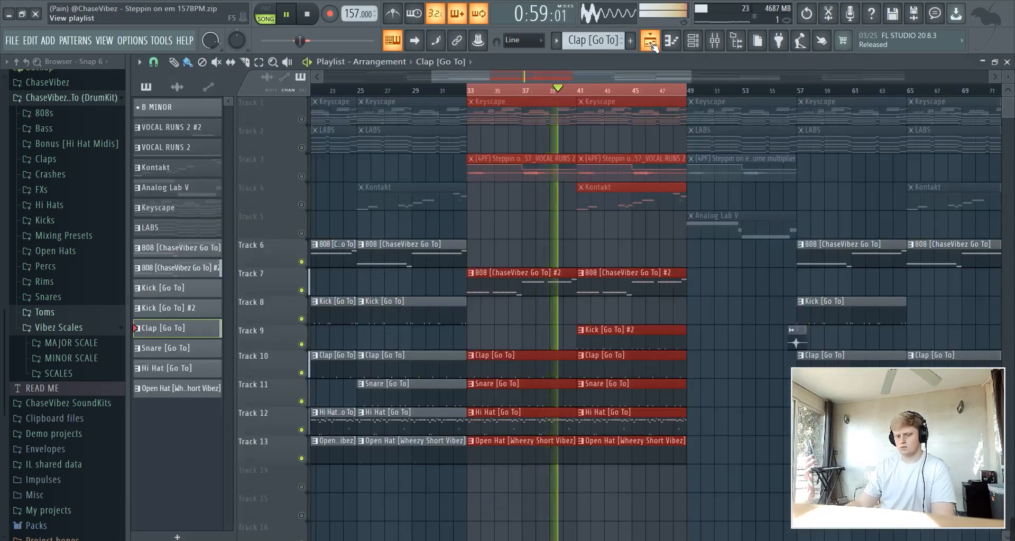
Play and review the Snare [Go To] pattern's notes from bar 33
left_click(653, 45)
left_click(653, 46)
key("space")
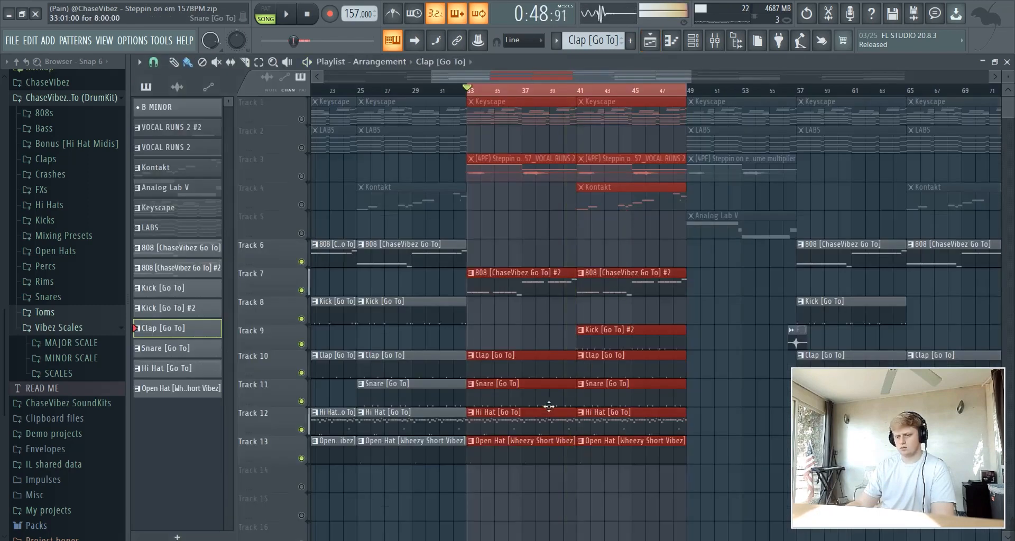
double_click(533, 393)
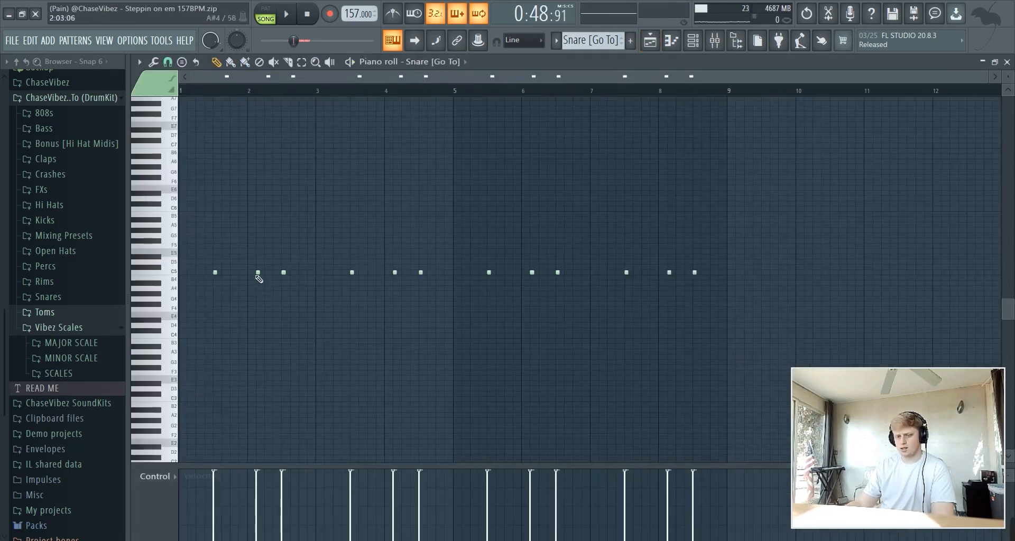
key("space")
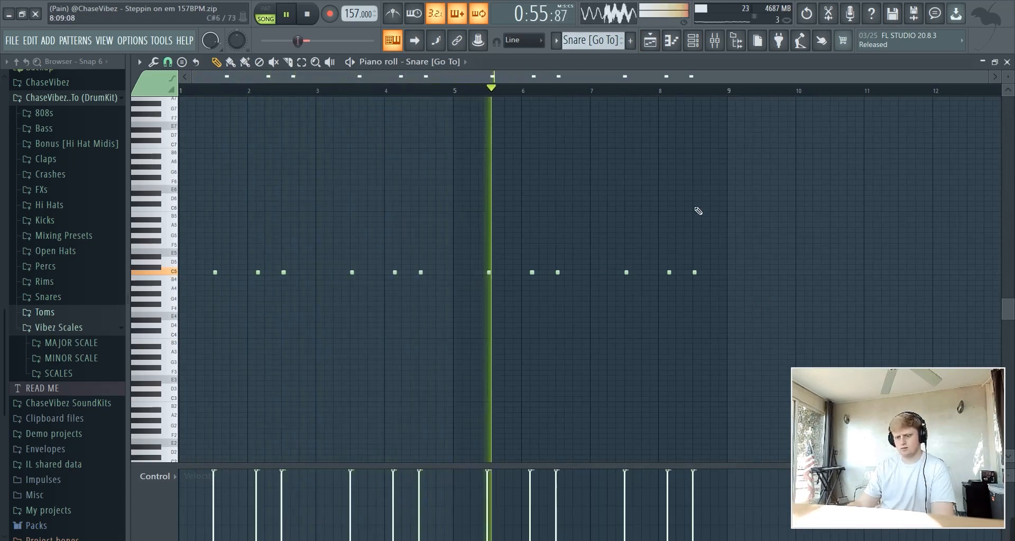
left_click(656, 45)
key("space")
Review the Hi Hat [Go To] and Open Hat [Wheezy Short Vibez] pattern notes
double_click(523, 427)
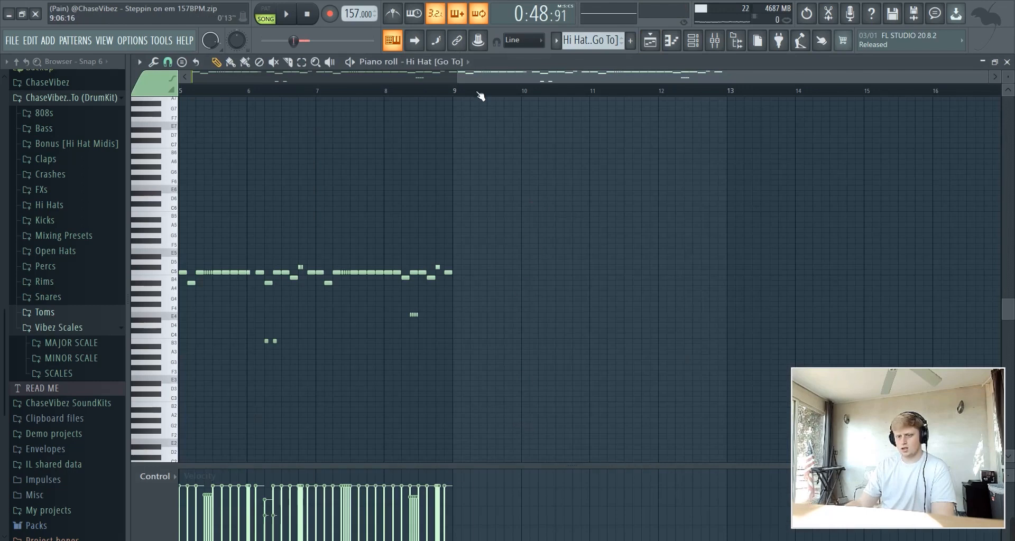
scroll(478, 91, "up", 4)
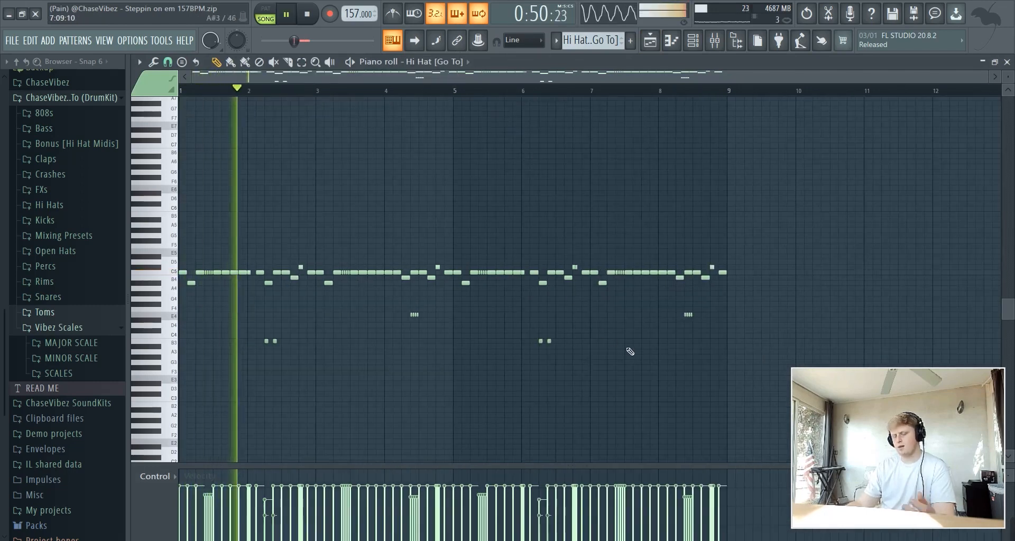
left_click(650, 41)
double_click(564, 454)
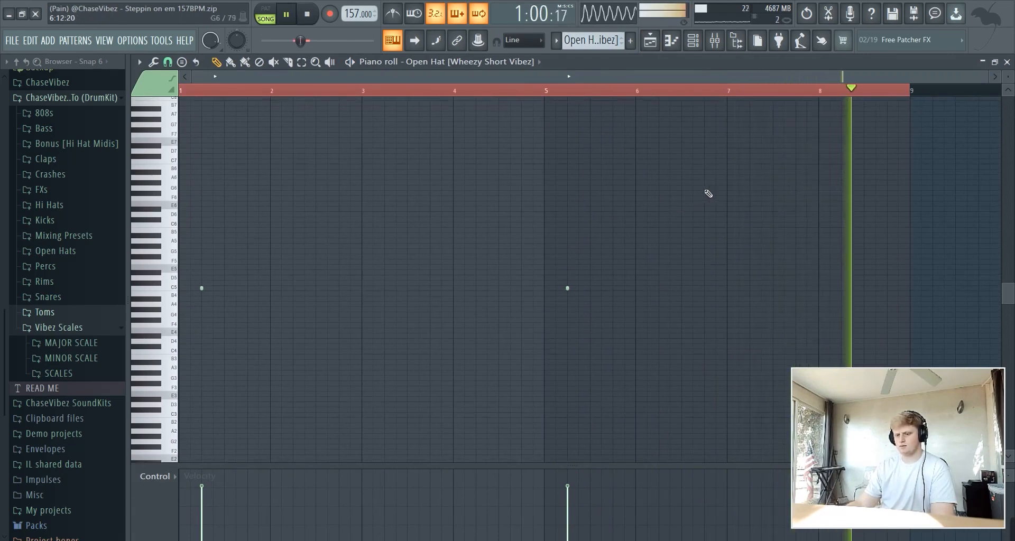
left_click(651, 48)
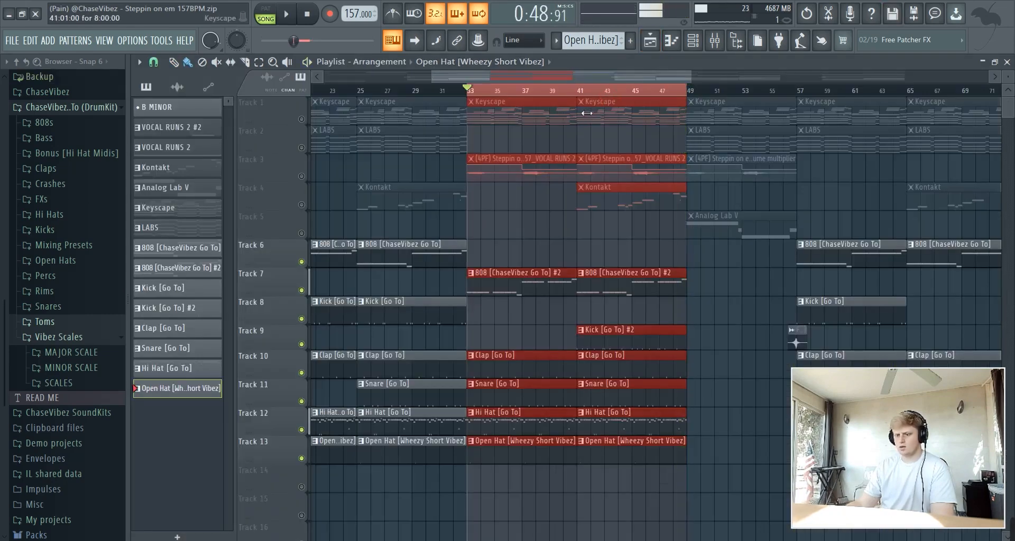
Clear the bar 33–48 selection and unmute the muted melody and vocal tracks
right_click(574, 93)
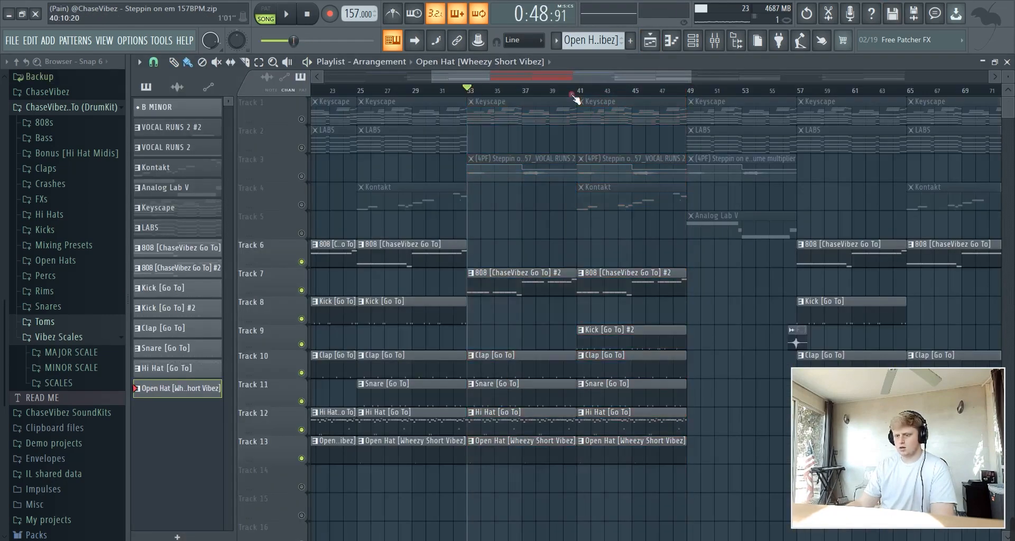
scroll(574, 94, "down", 4)
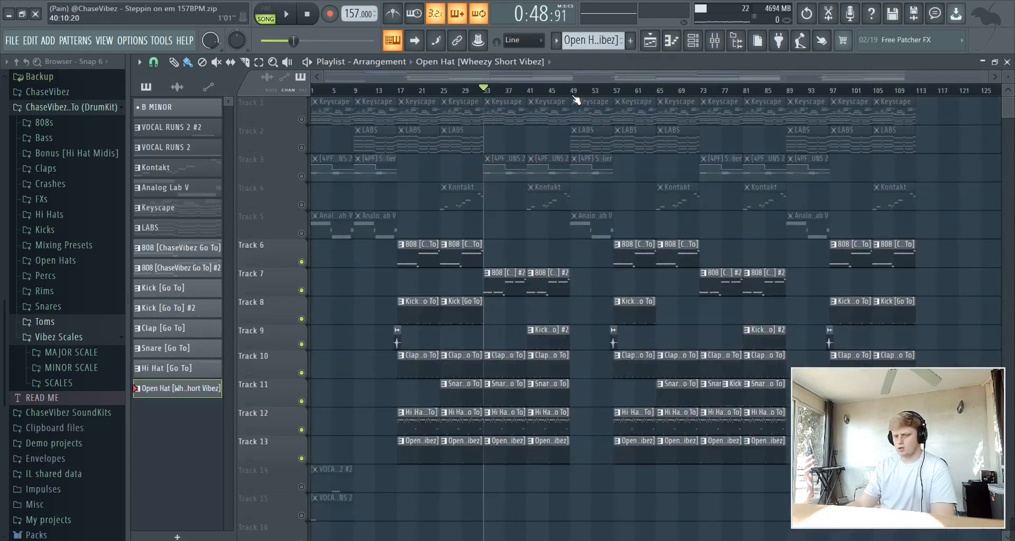
left_click(305, 241)
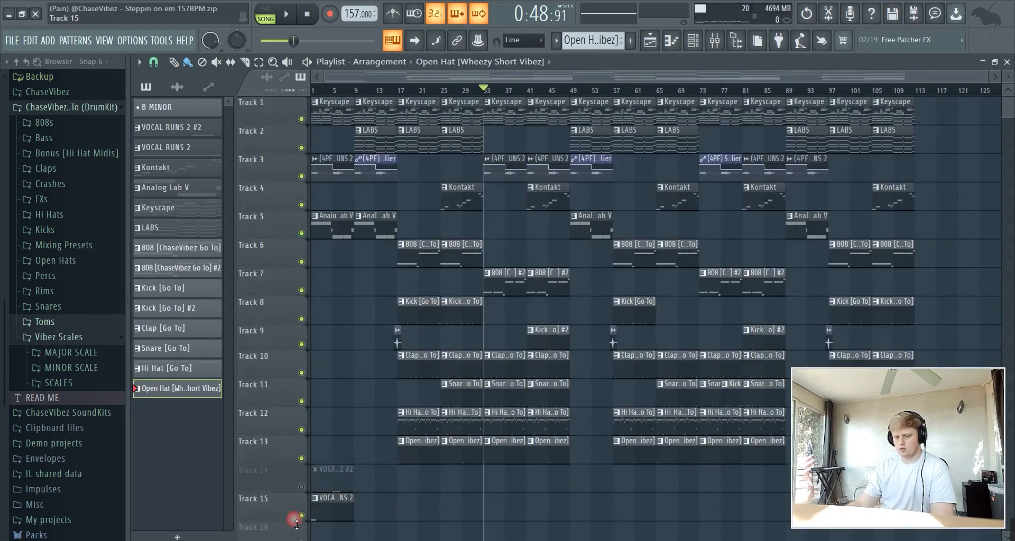